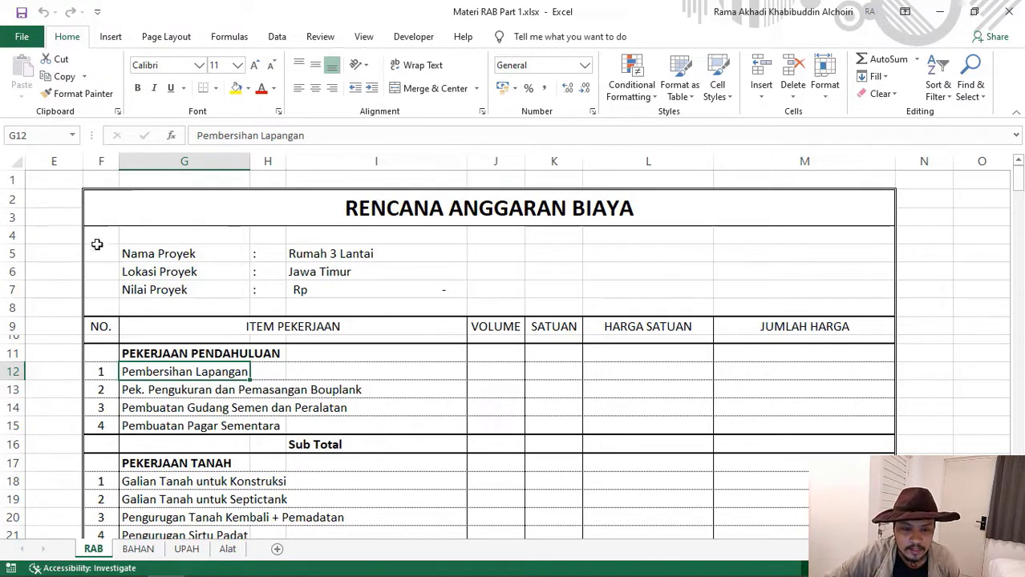
Step: Review the budget table's column headings in row 9, from NO. and ITEM PEKERJAAN through JUMLAH HARGA
left_click(102, 327)
left_click(247, 331)
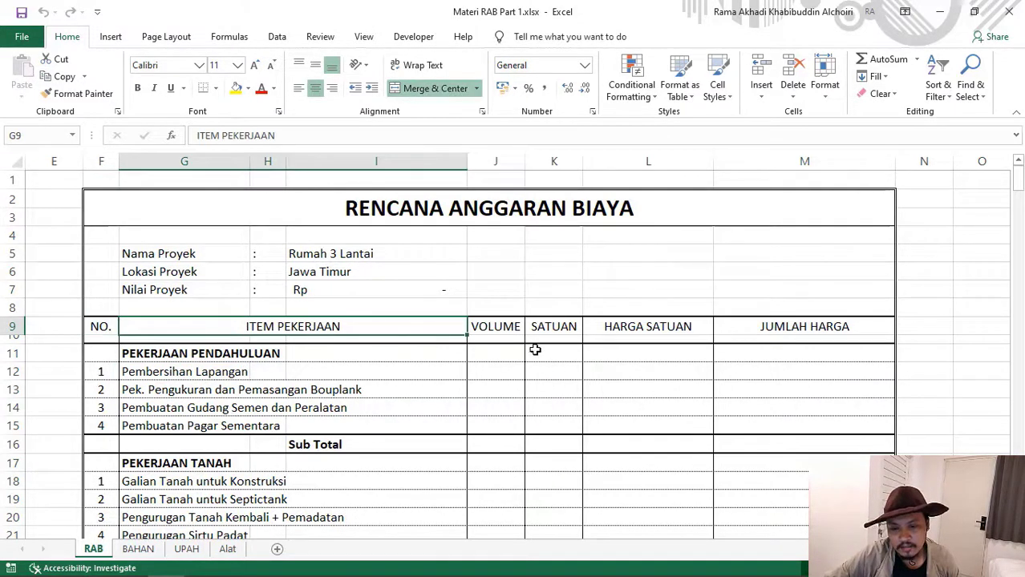
left_click(497, 328)
left_click(556, 331)
left_click_drag(618, 335, 633, 327)
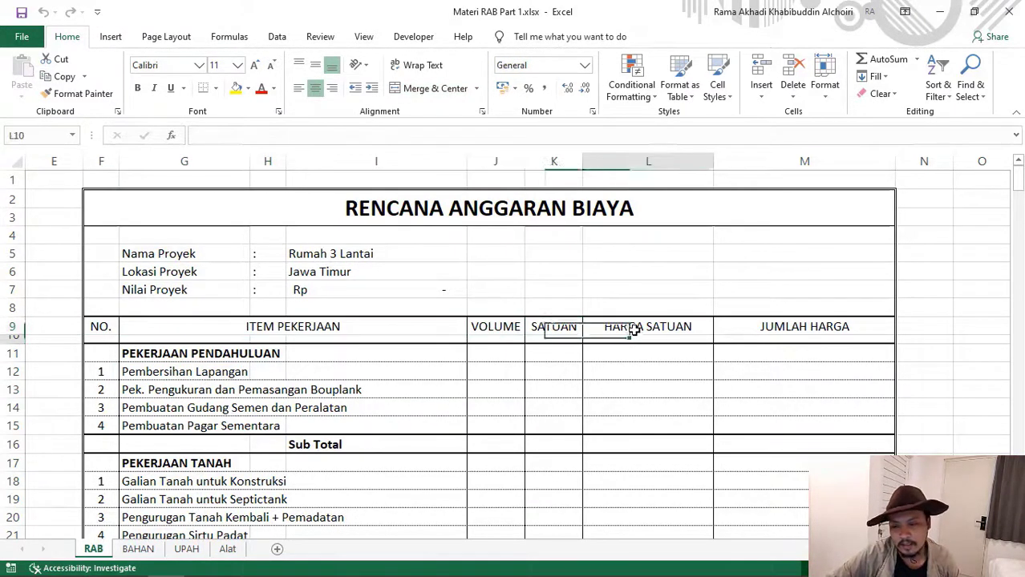
left_click(756, 324)
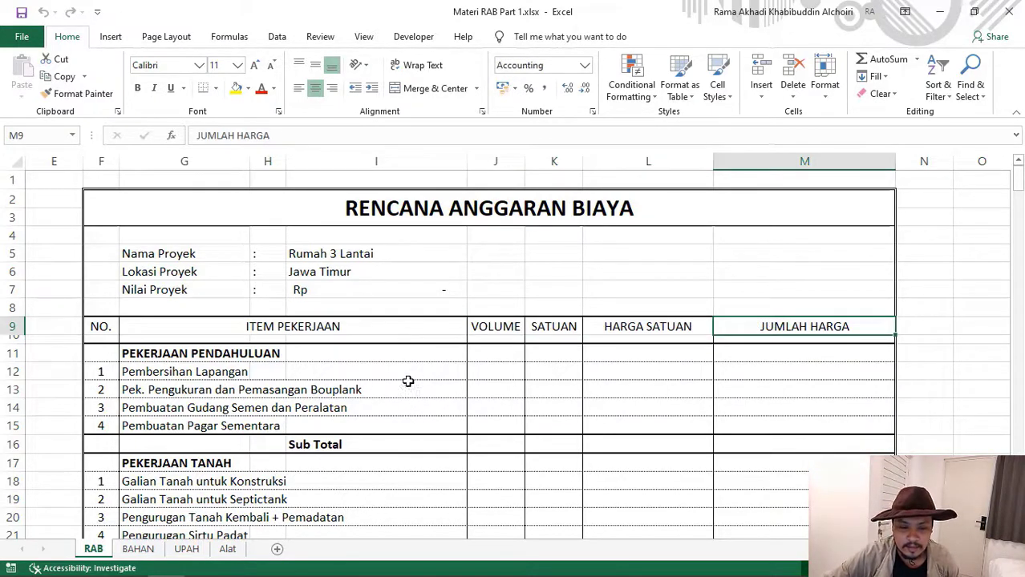
Step: Look through the work item list on the RAB sheet from PEKERJAAN PENDAHULUAN to PEKERJAAN PENGECATAN, returning to the preliminary works
scroll(317, 368, "down", 1)
scroll(291, 364, "down", 1)
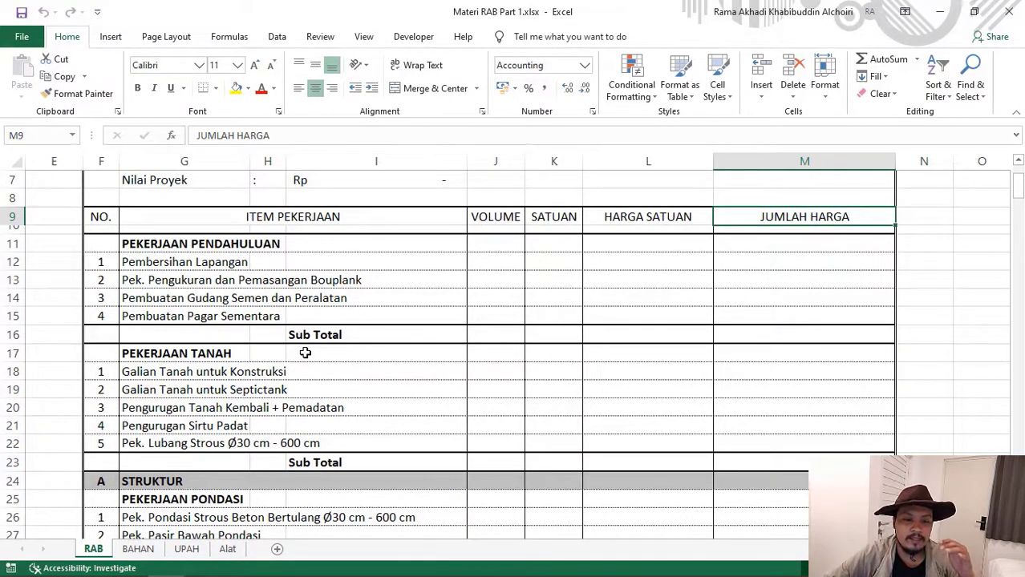
scroll(305, 355, "down", 1)
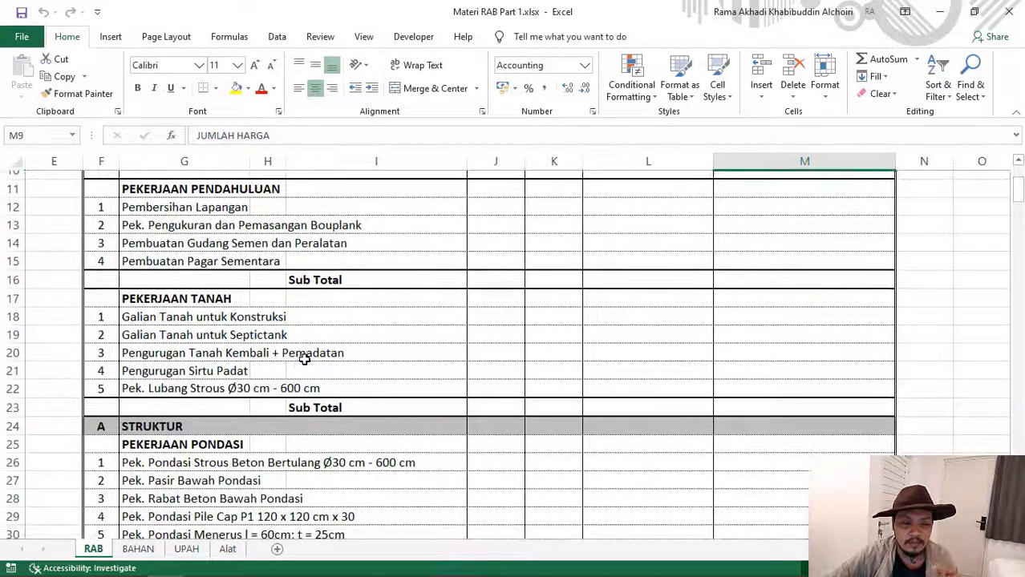
scroll(296, 356, "down", 5)
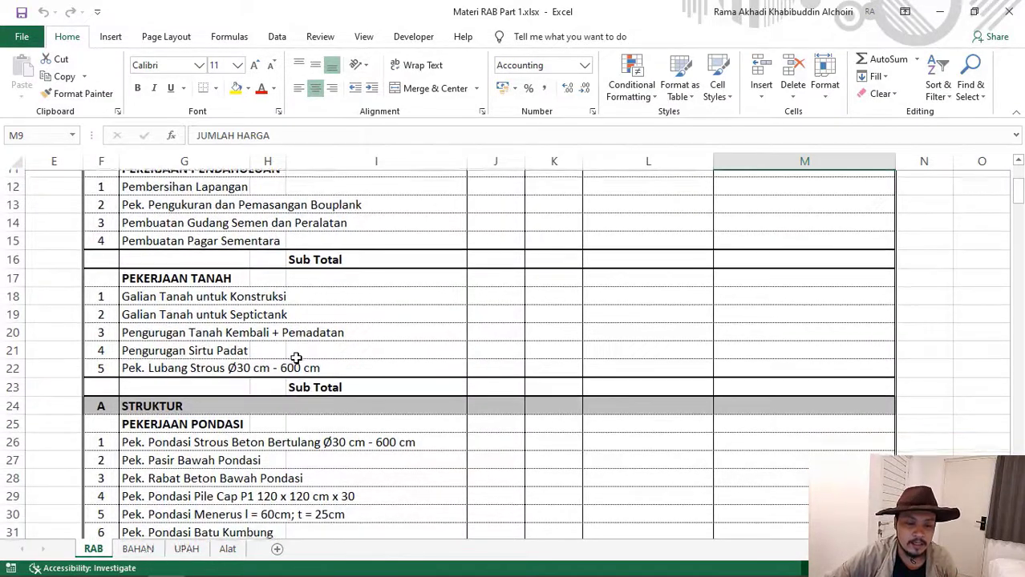
scroll(293, 367, "down", 9)
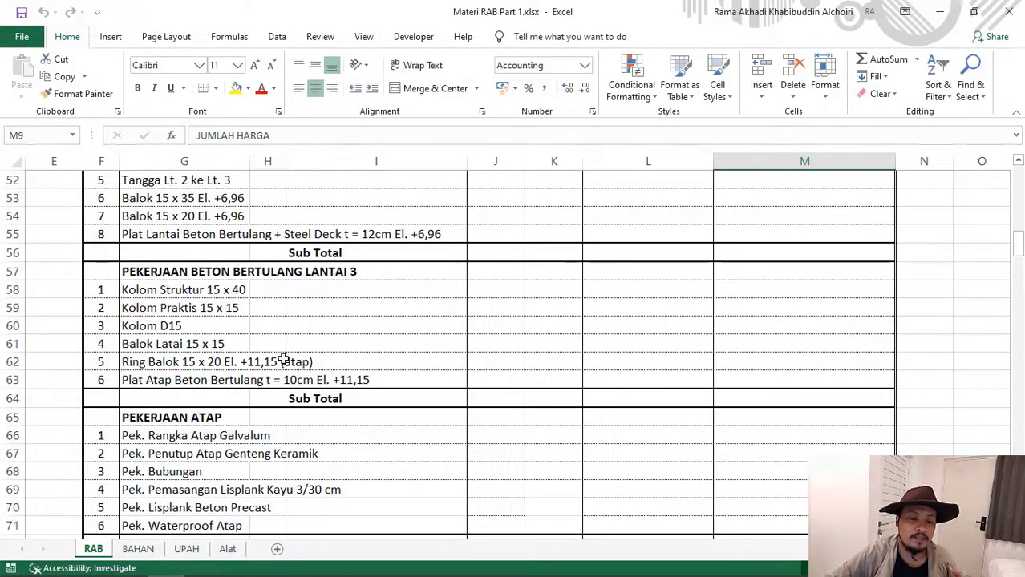
scroll(284, 363, "down", 4)
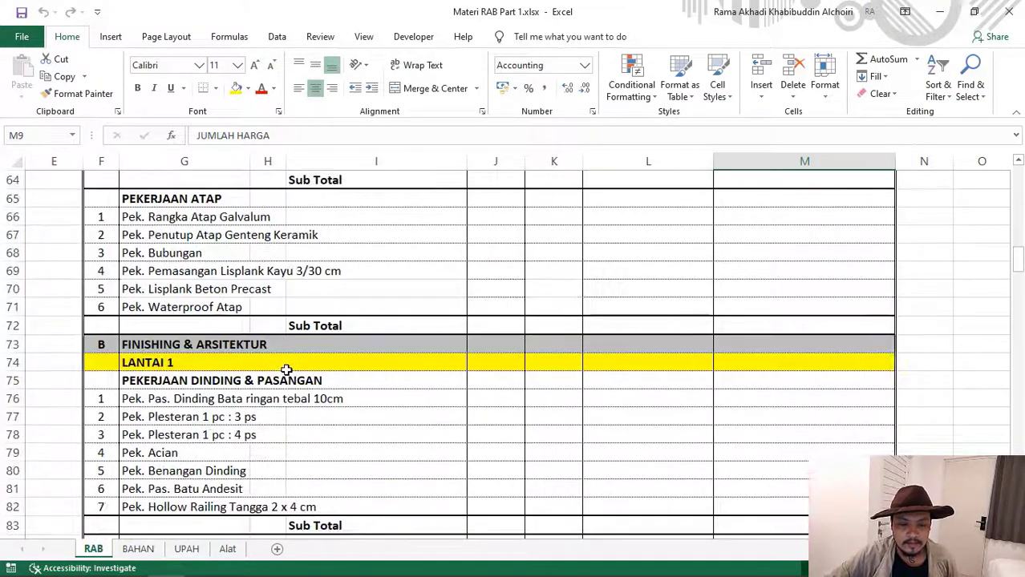
scroll(286, 368, "down", 8)
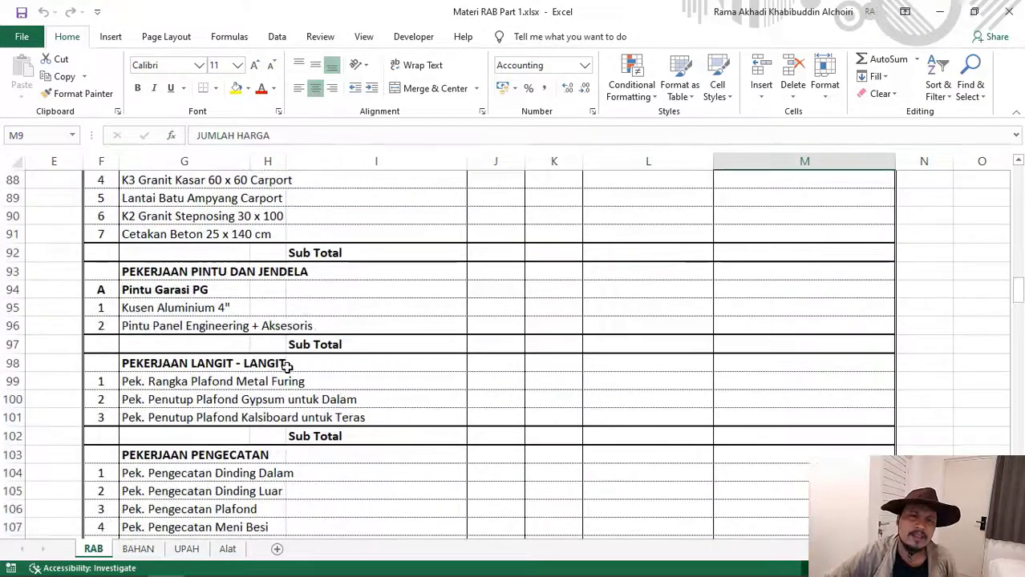
scroll(286, 365, "up", 20)
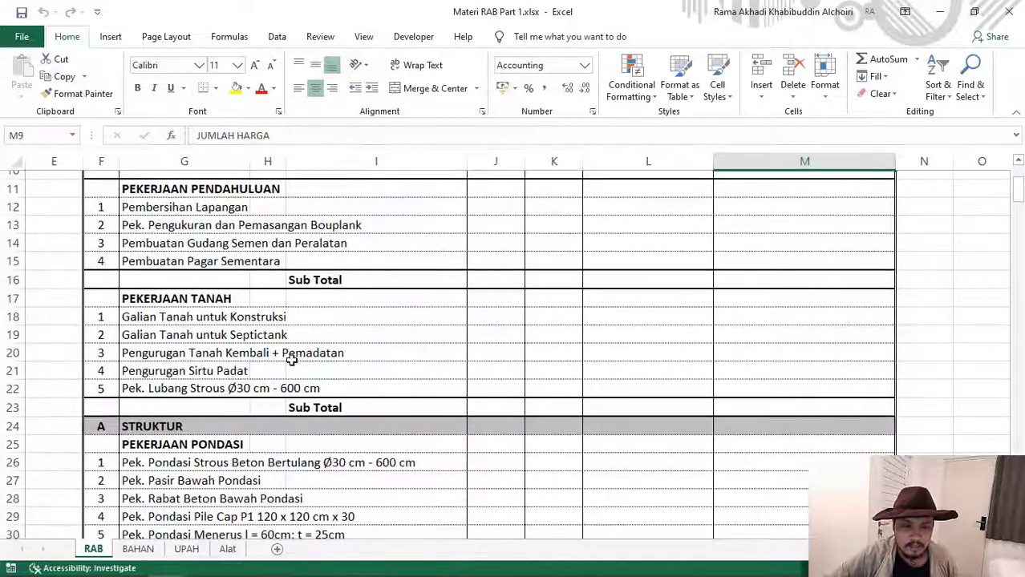
scroll(291, 361, "up", 2)
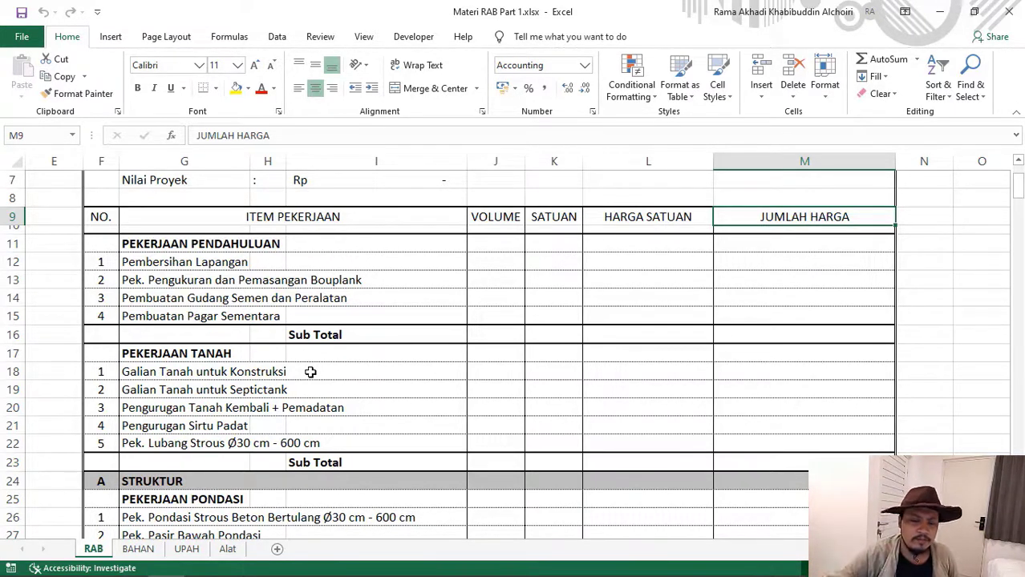
Step: Examine the earthwork items under PEKERJAAN TANAH, from Galian Tanah untuk Konstruksi to Pek. Lubang Strous
scroll(312, 381, "down", 2)
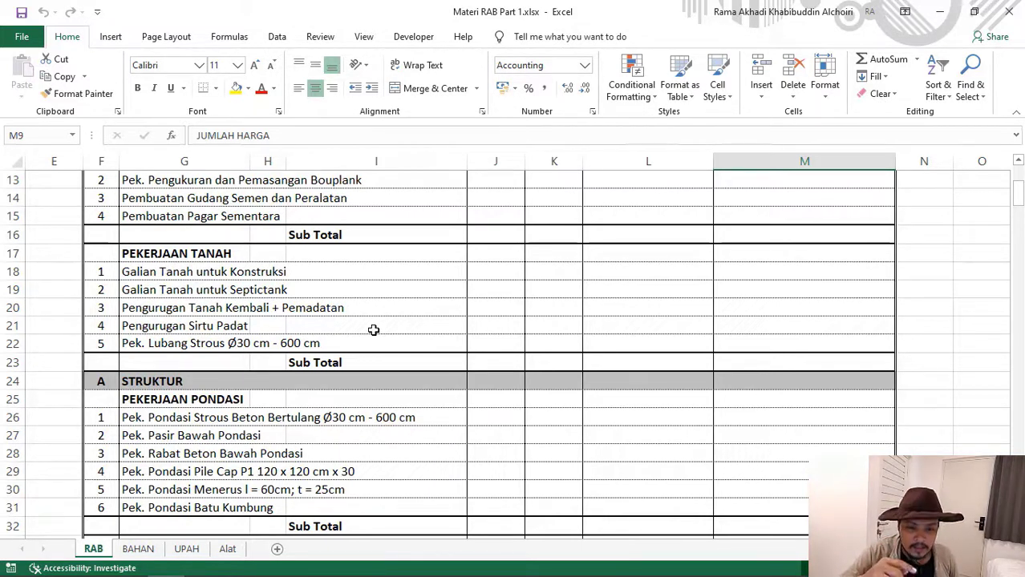
left_click(325, 271)
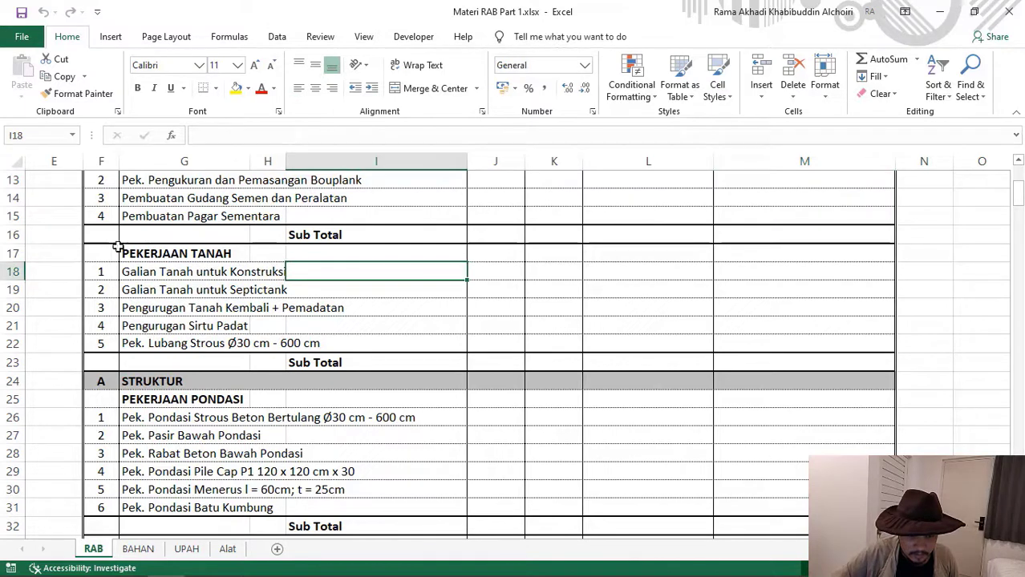
left_click_drag(133, 272, 150, 296)
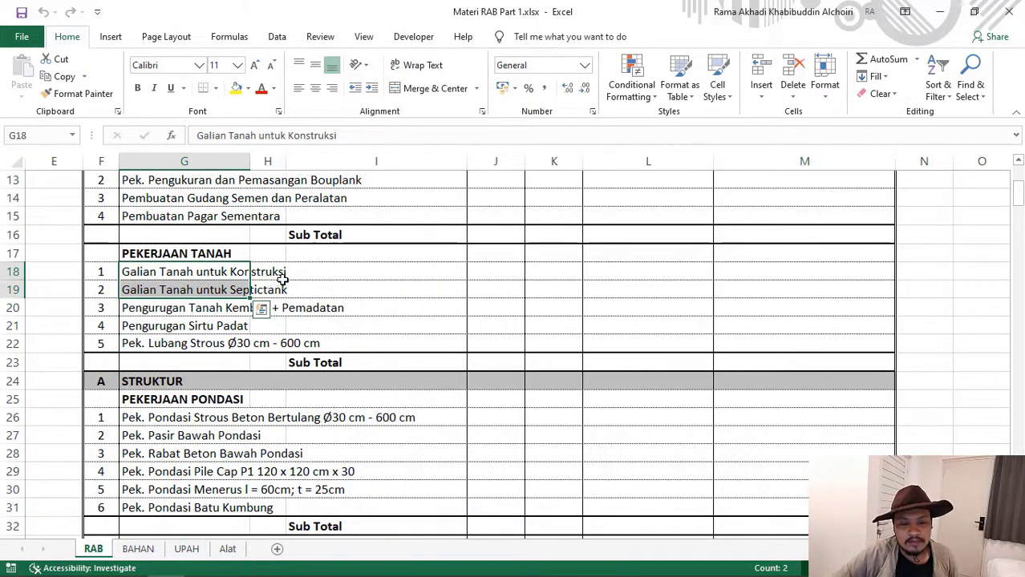
left_click_drag(143, 272, 138, 290)
left_click(138, 290)
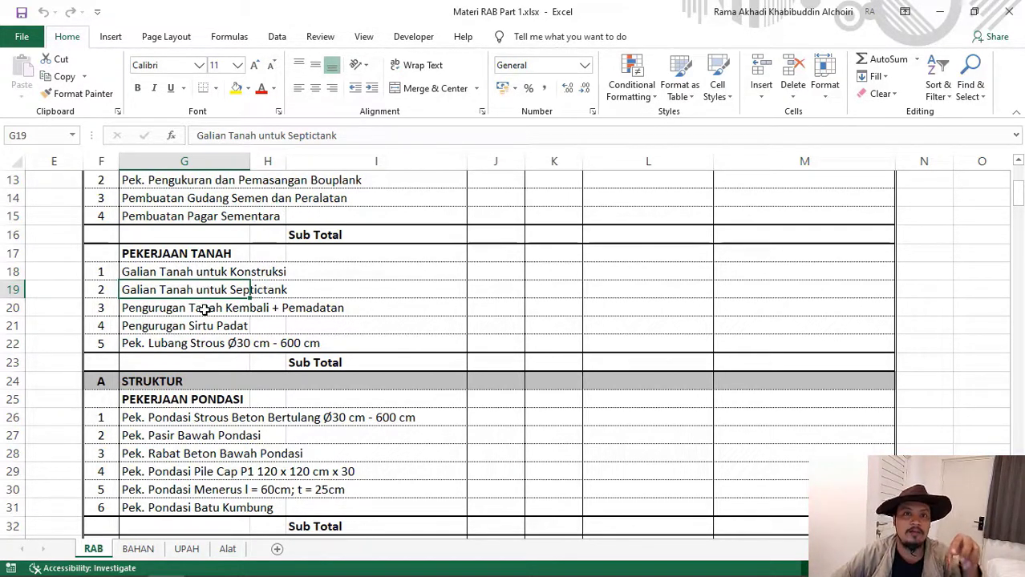
left_click(151, 327)
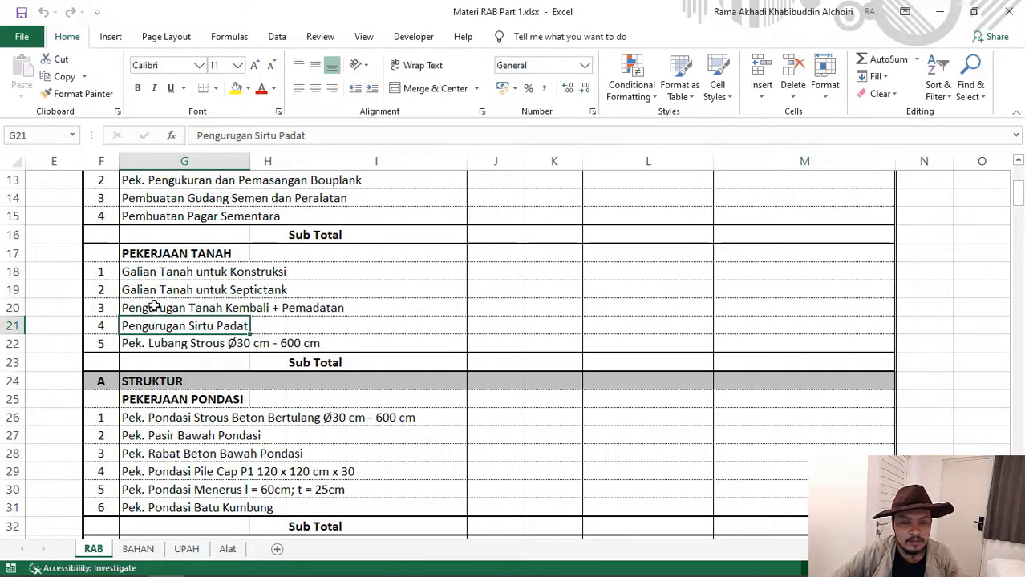
left_click(153, 303)
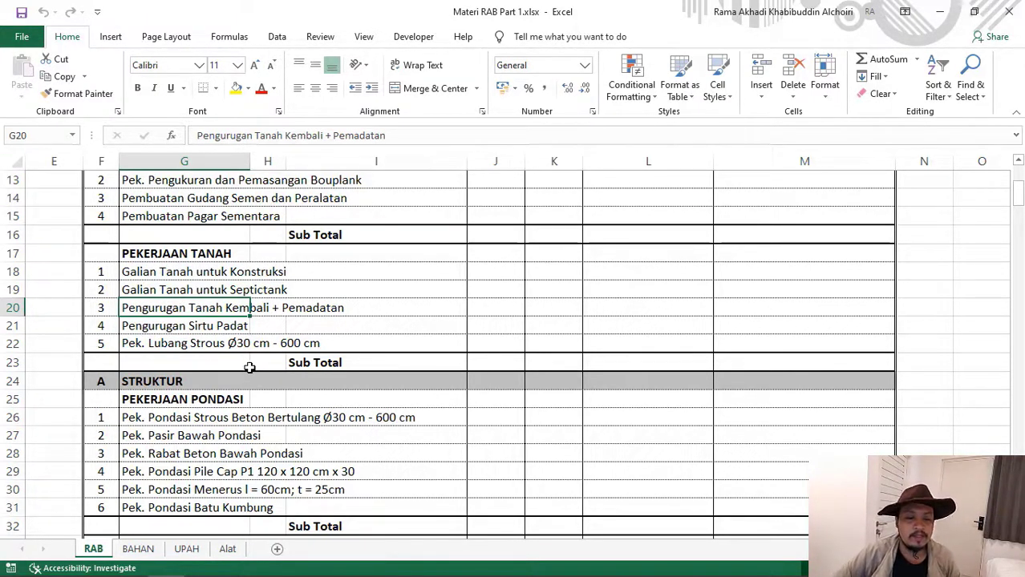
left_click(148, 330)
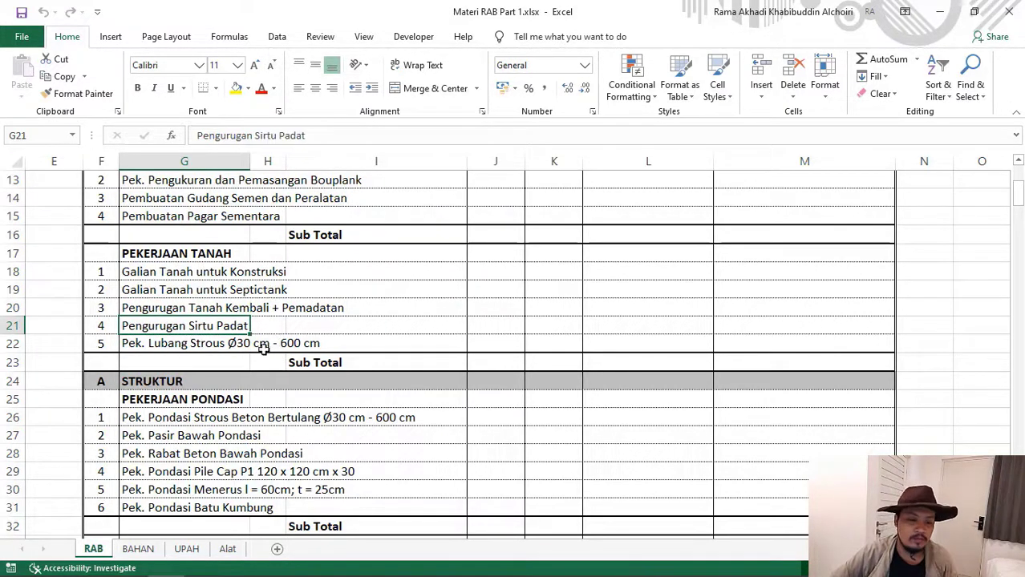
left_click(146, 343)
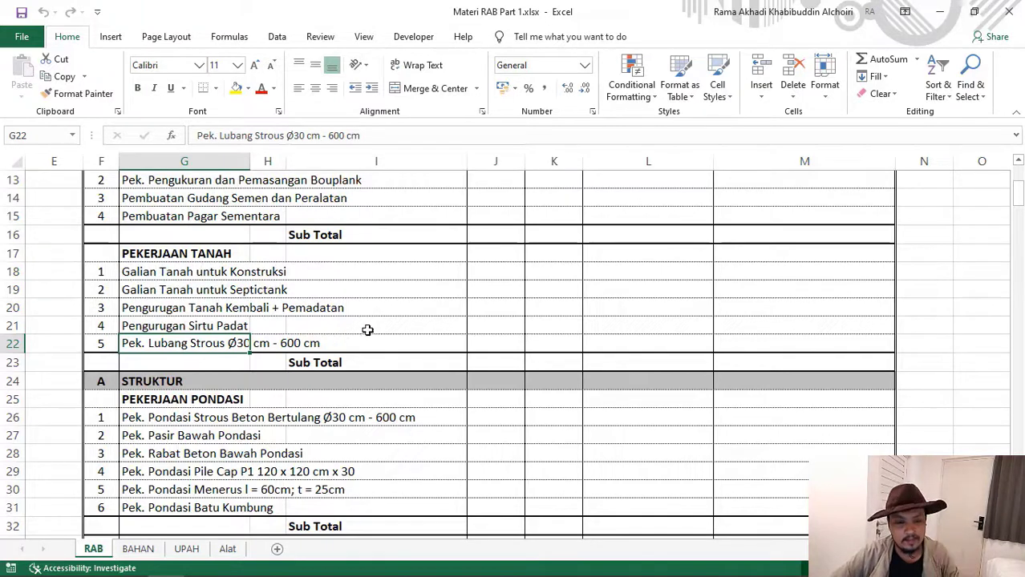
Step: Examine the PEKERJAAN PONDASI items, including Pek. Rabat Beton Bawah Pondasi, and compare them with the reinforced concrete sections below
scroll(299, 284, "down", 3)
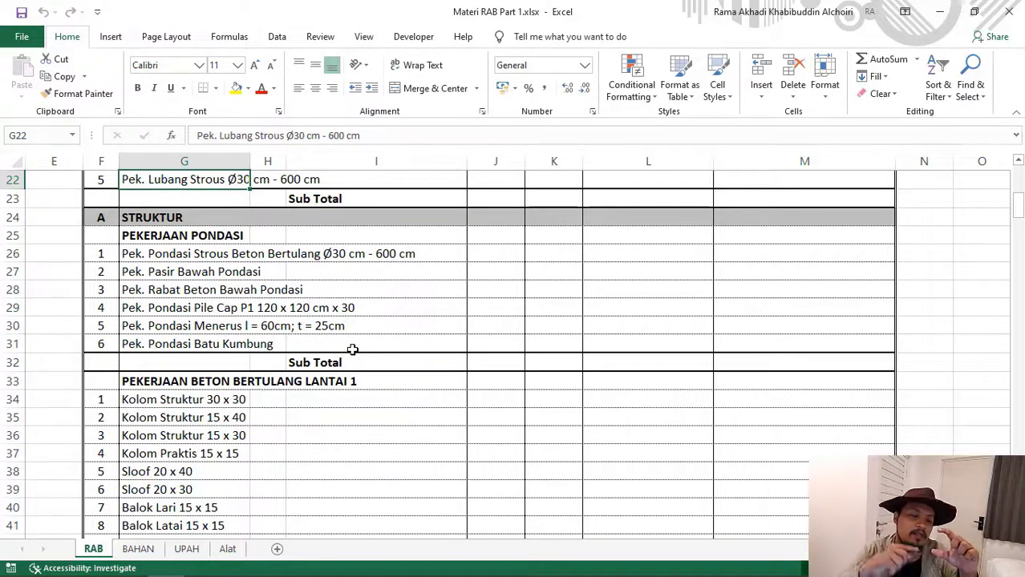
left_click(212, 293)
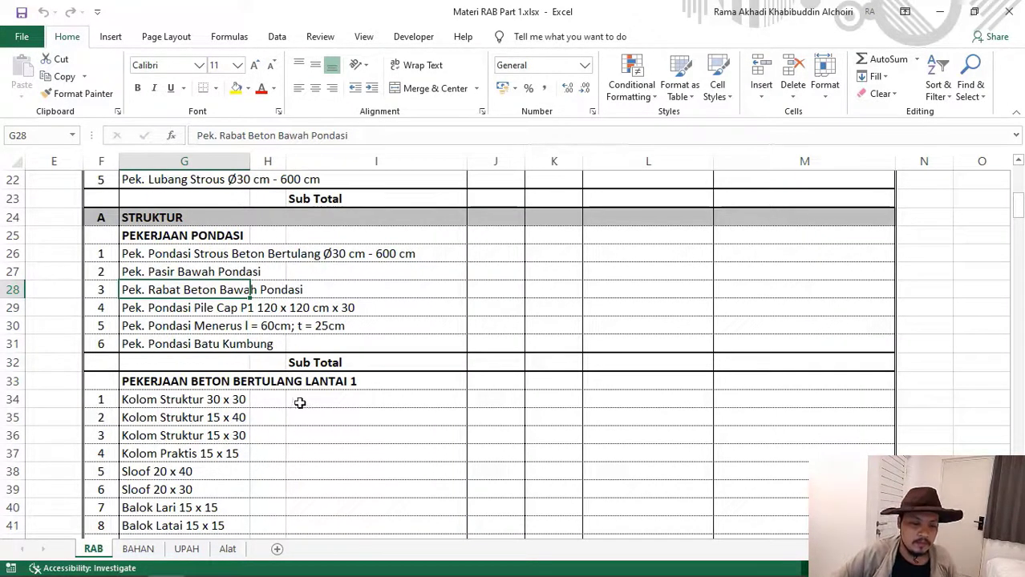
scroll(320, 391, "down", 3)
scroll(320, 392, "down", 1)
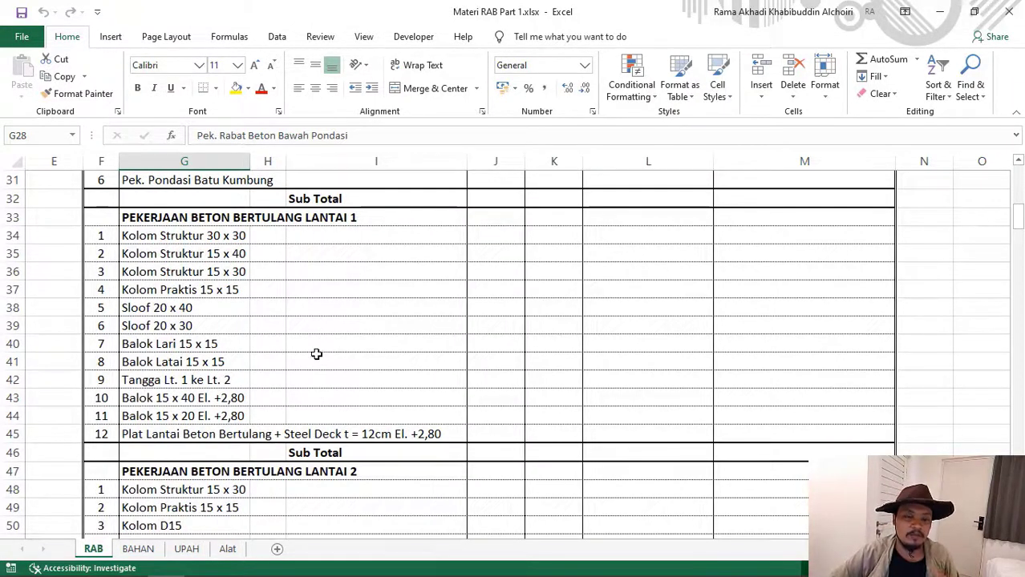
scroll(293, 395, "up", 1)
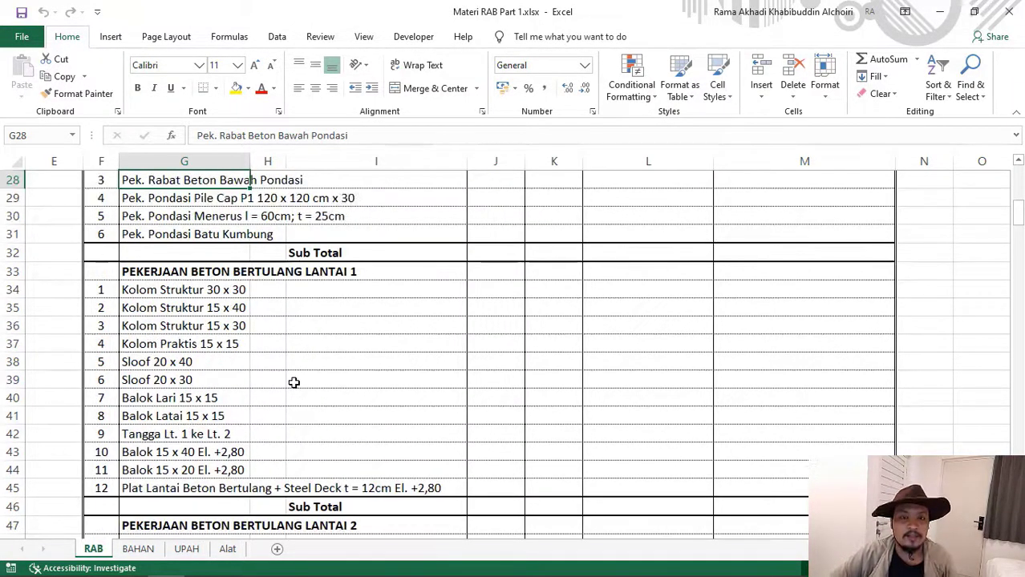
scroll(293, 392, "down", 1)
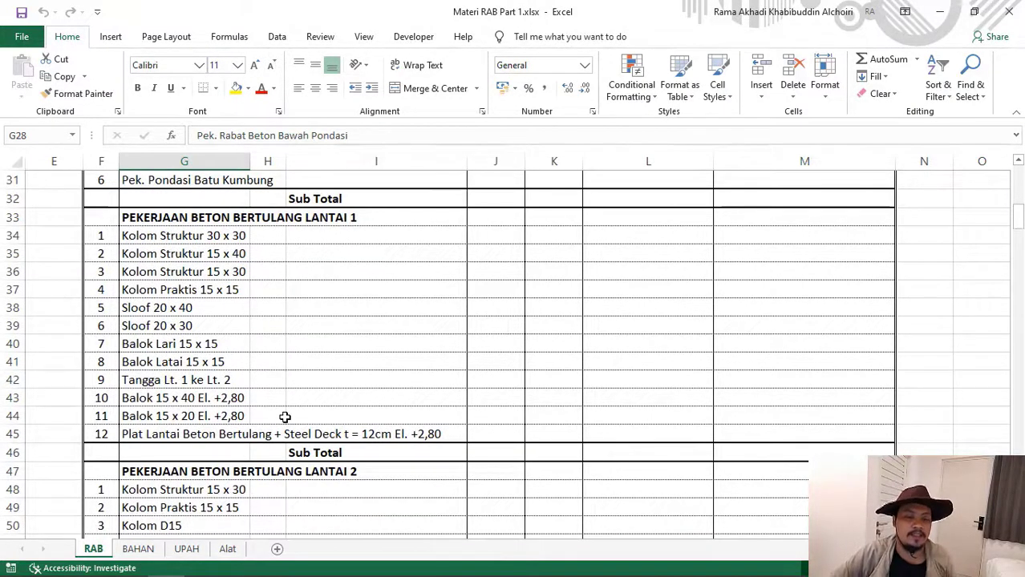
scroll(293, 402, "down", 2)
scroll(293, 401, "down", 3)
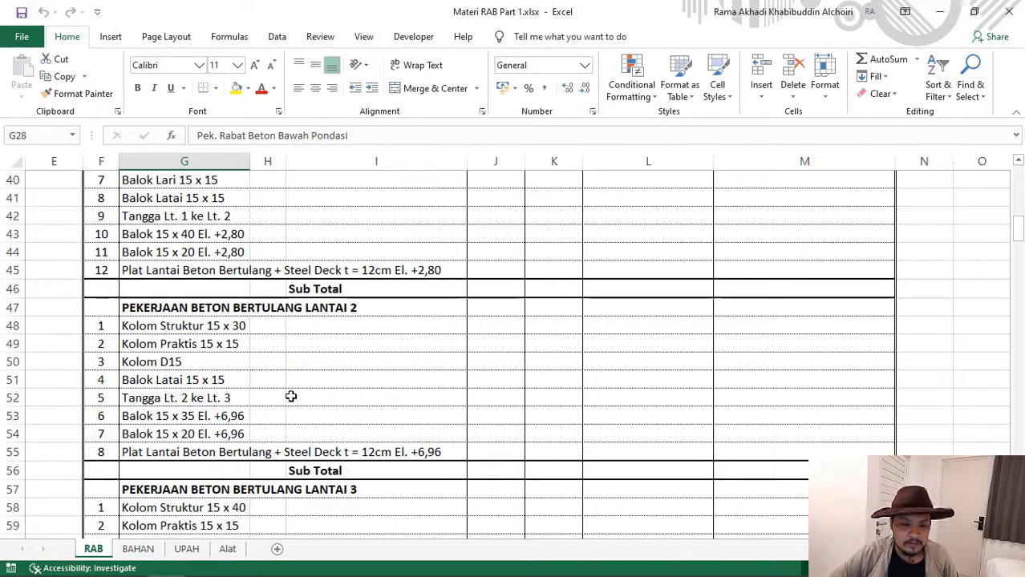
scroll(293, 388, "up", 7)
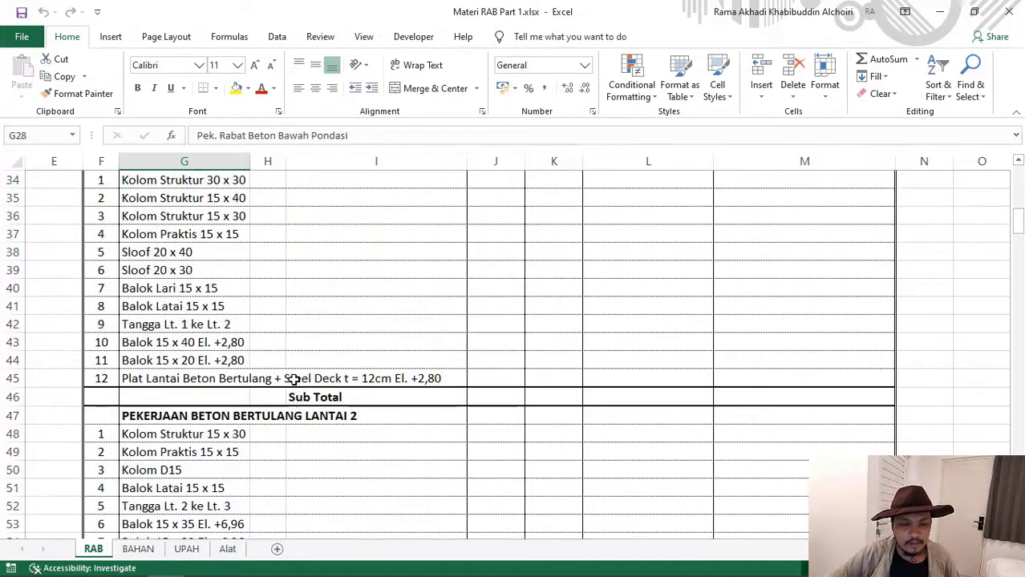
scroll(287, 379, "down", 1)
scroll(287, 379, "down", 1)
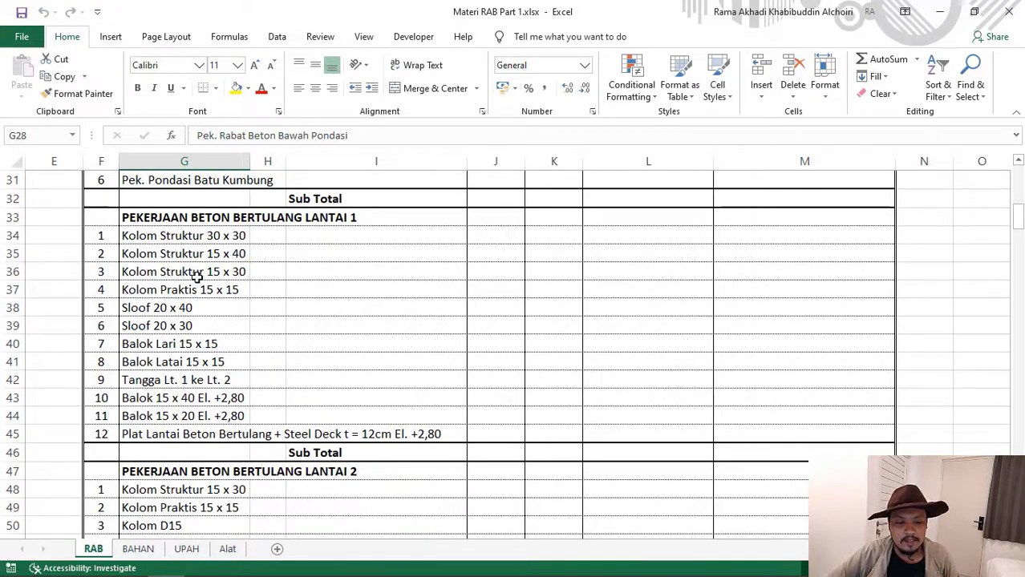
scroll(199, 279, "up", 3)
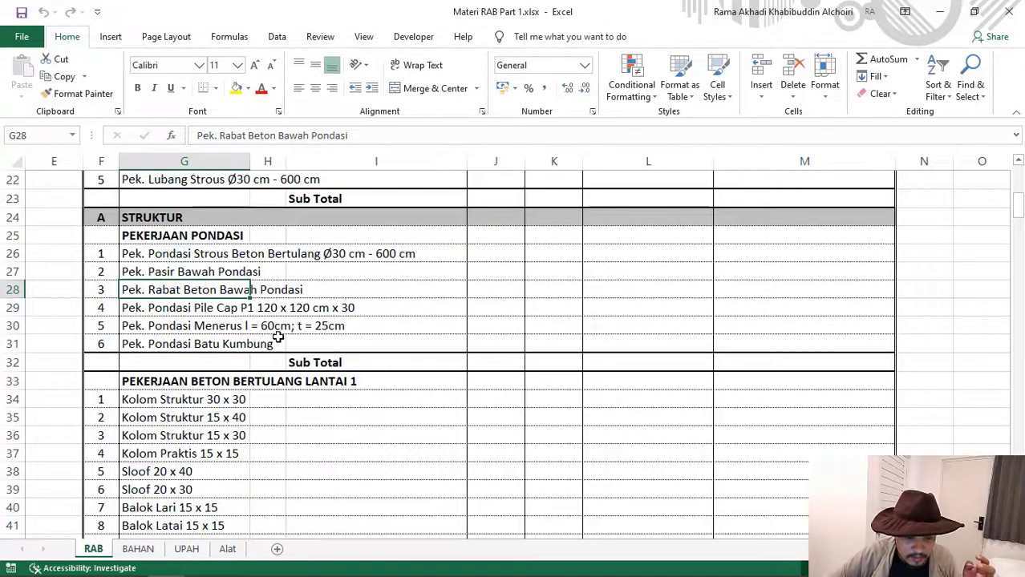
Step: Examine the PEKERJAAN BETON BERTULANG LANTAI 1 items, including Balok Lari, Tangga and Plat Lantai, and continue to the LANTAI 2 section
scroll(311, 403, "down", 2)
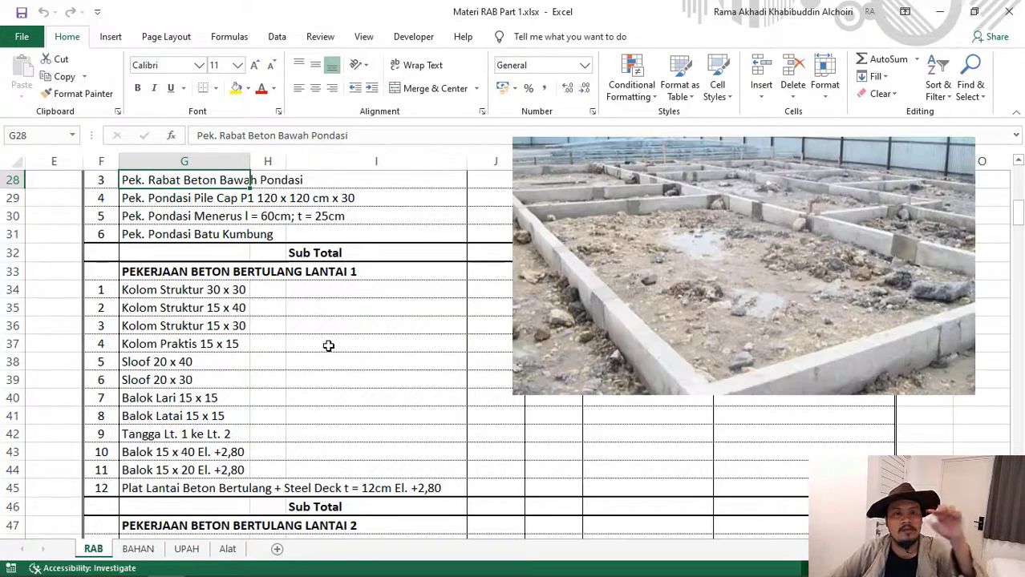
scroll(287, 362, "down", 1)
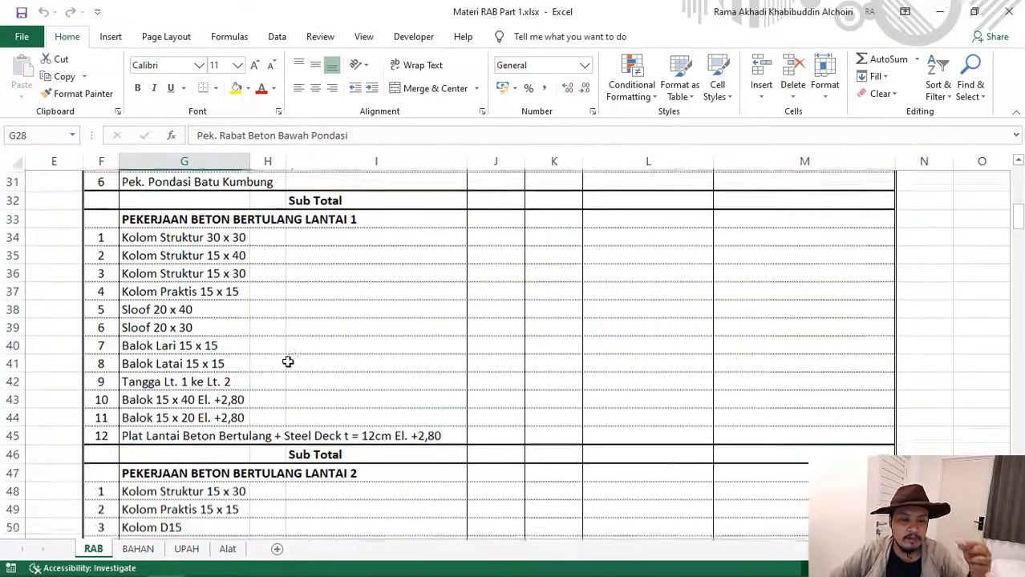
left_click(215, 345)
scroll(212, 369, "down", 1)
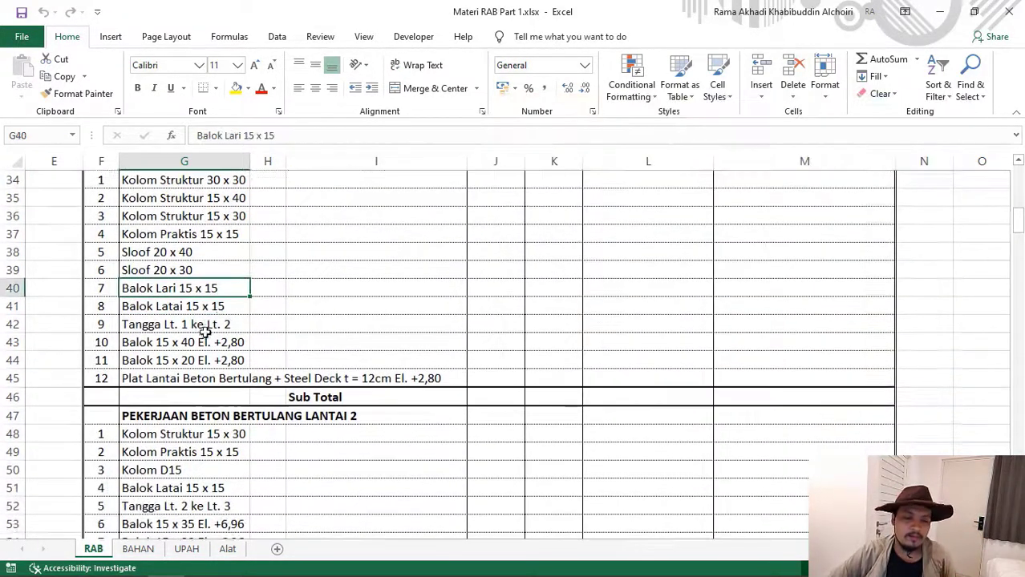
left_click(182, 325)
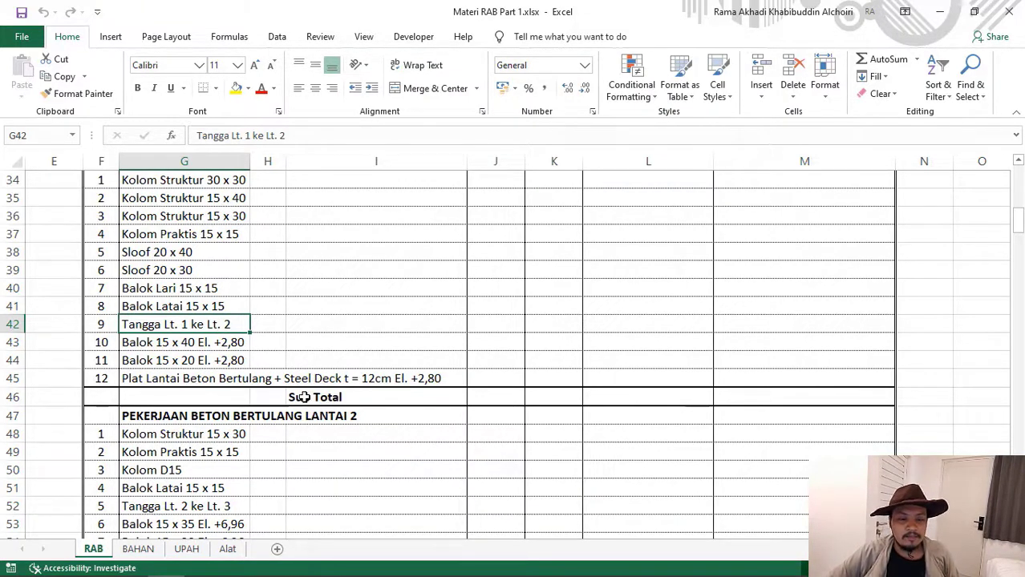
left_click(201, 376)
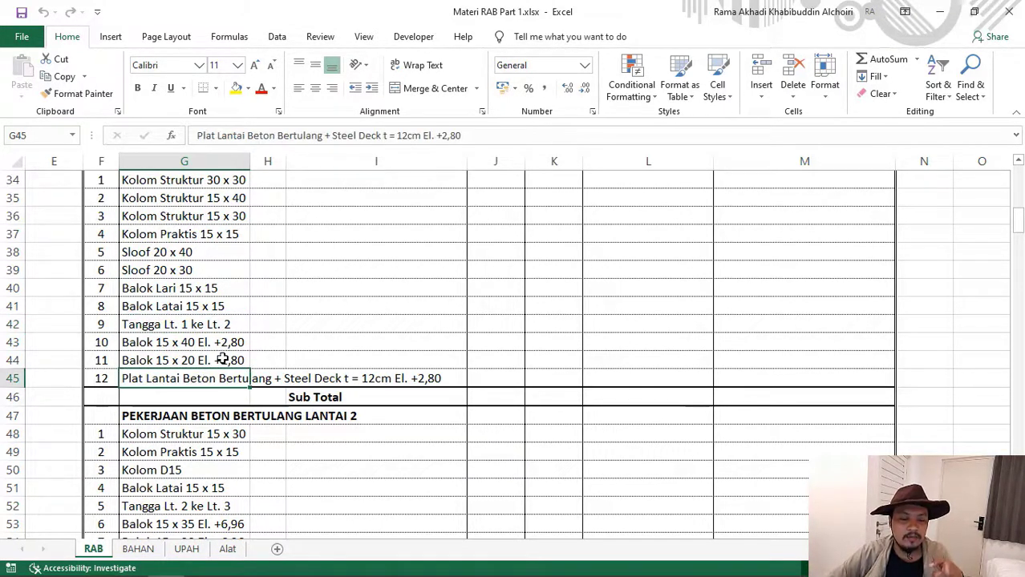
scroll(235, 325, "up", 2)
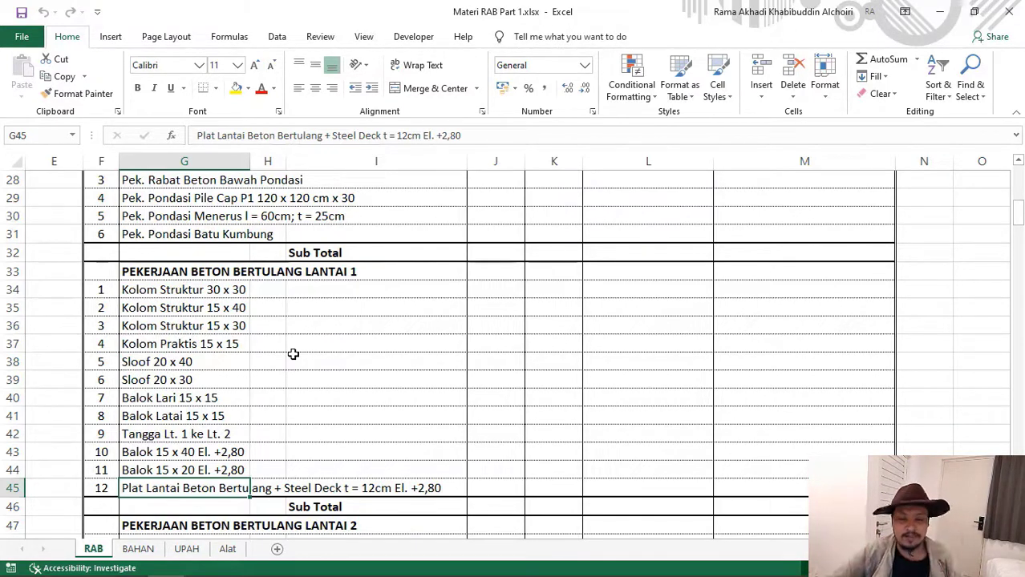
scroll(297, 356, "down", 5)
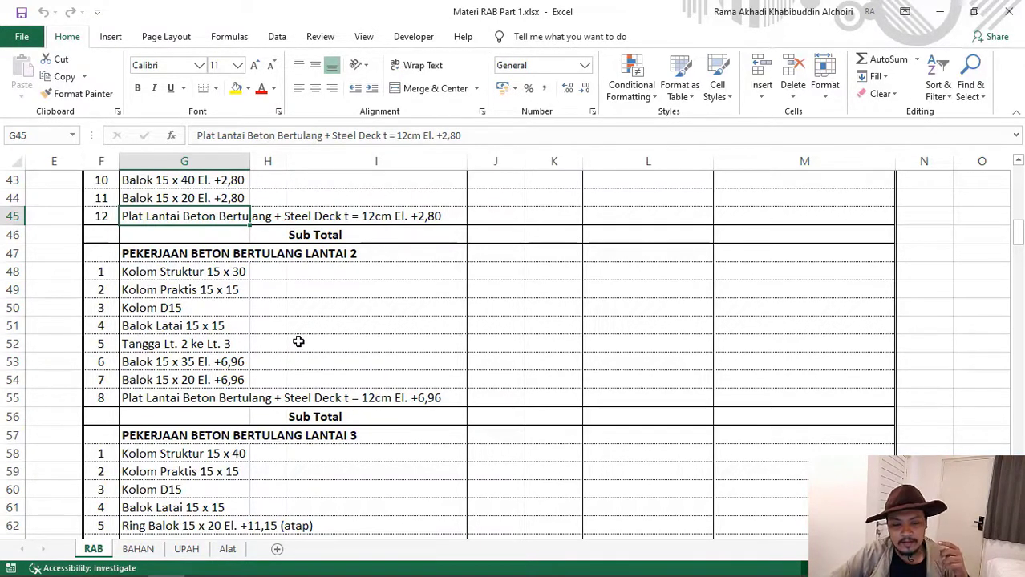
Step: Examine the reinforced concrete items for LANTAI 2 and LANTAI 3, from Kolom Struktur to Plat Atap Beton Bertulang
scroll(298, 342, "down", 2)
scroll(297, 342, "down", 1)
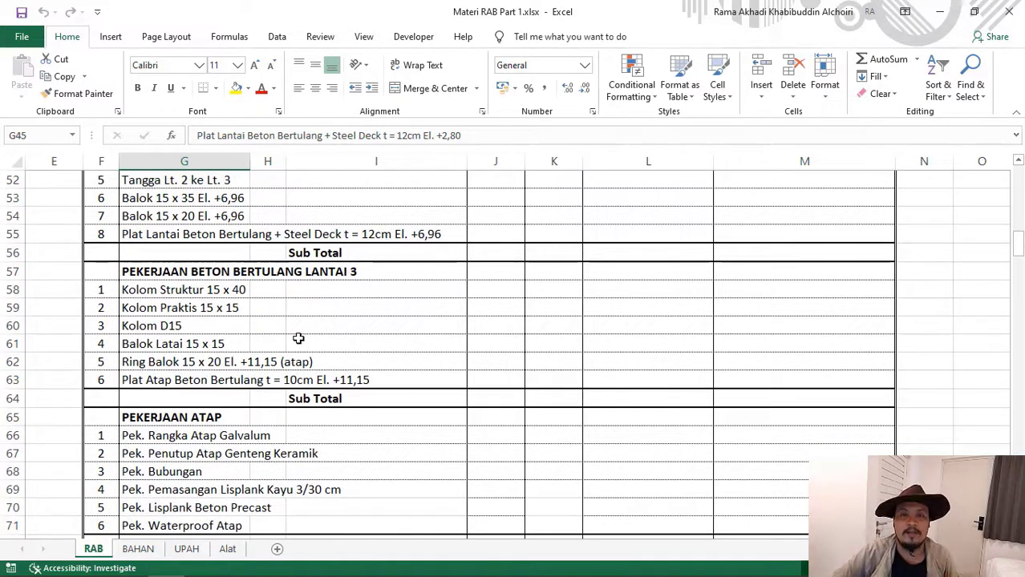
scroll(300, 356, "up", 2)
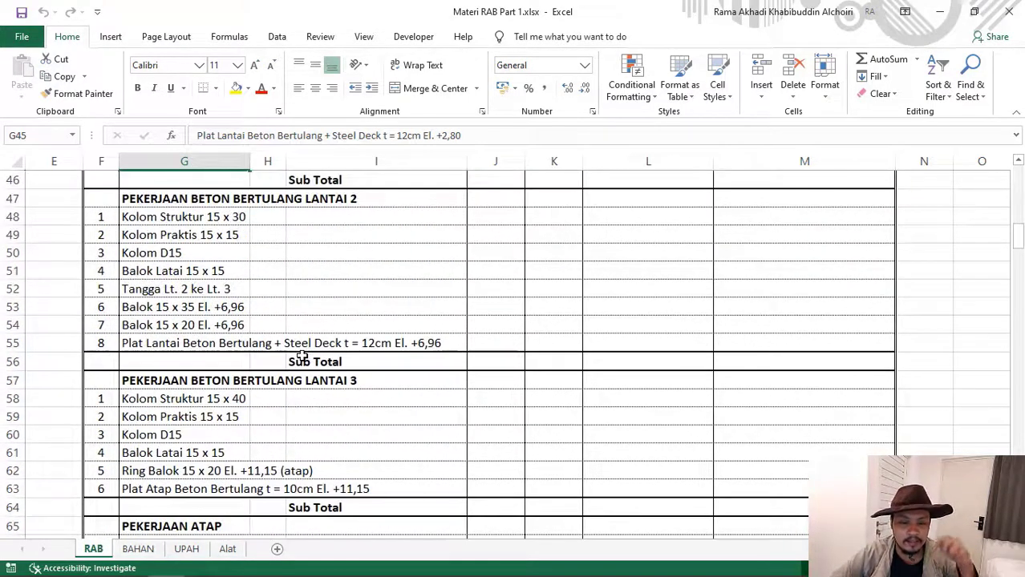
scroll(303, 369, "down", 2)
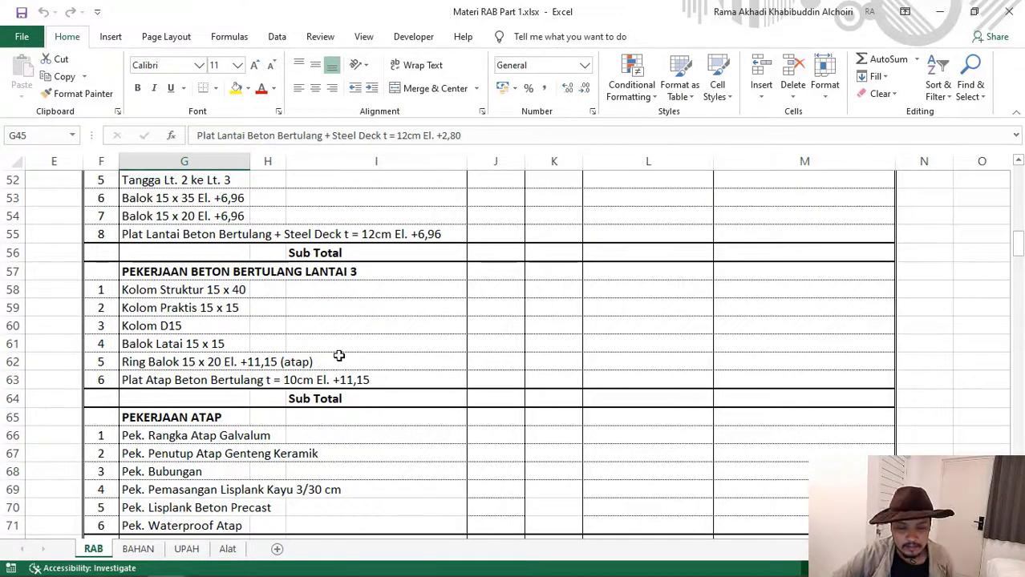
Step: Review the PEKERJAAN ATAP items, from Pek. Rangka Atap Galvalum to Pek. Waterproof Atap, alongside the LANTAI 3 concrete items
scroll(335, 352, "down", 2)
scroll(334, 351, "down", 1)
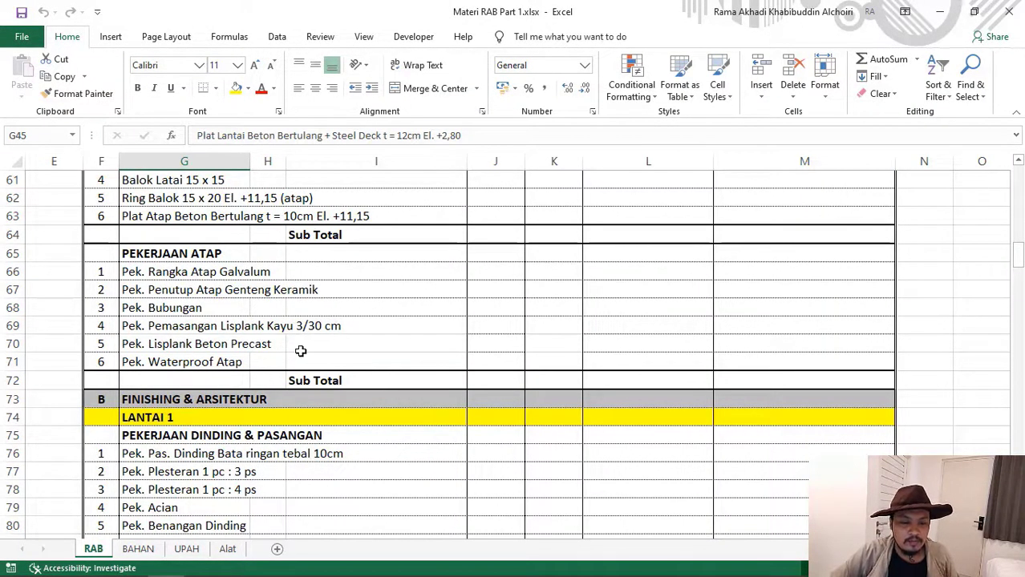
scroll(301, 351, "down", 1)
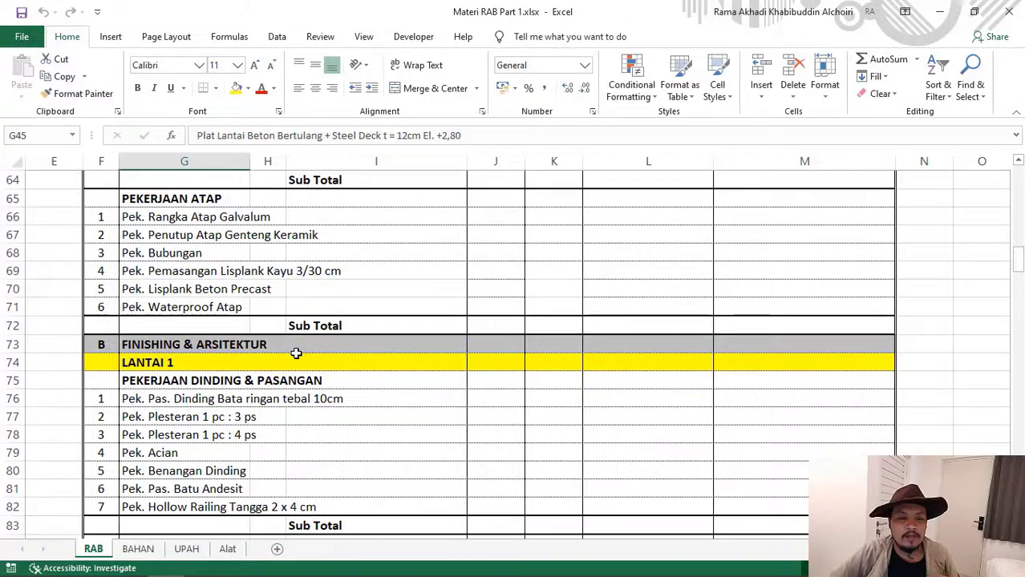
scroll(296, 352, "up", 4)
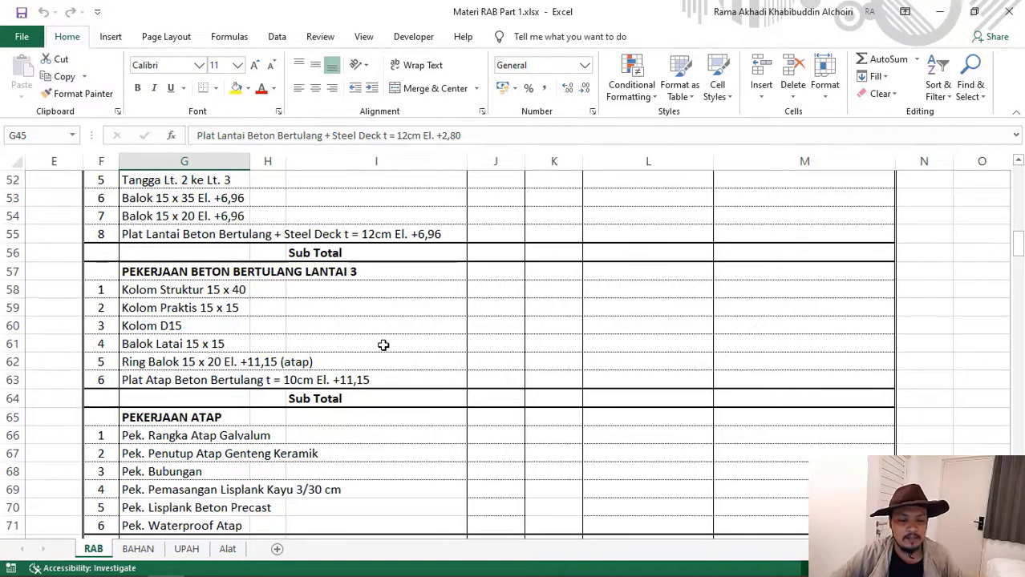
scroll(380, 344, "down", 1)
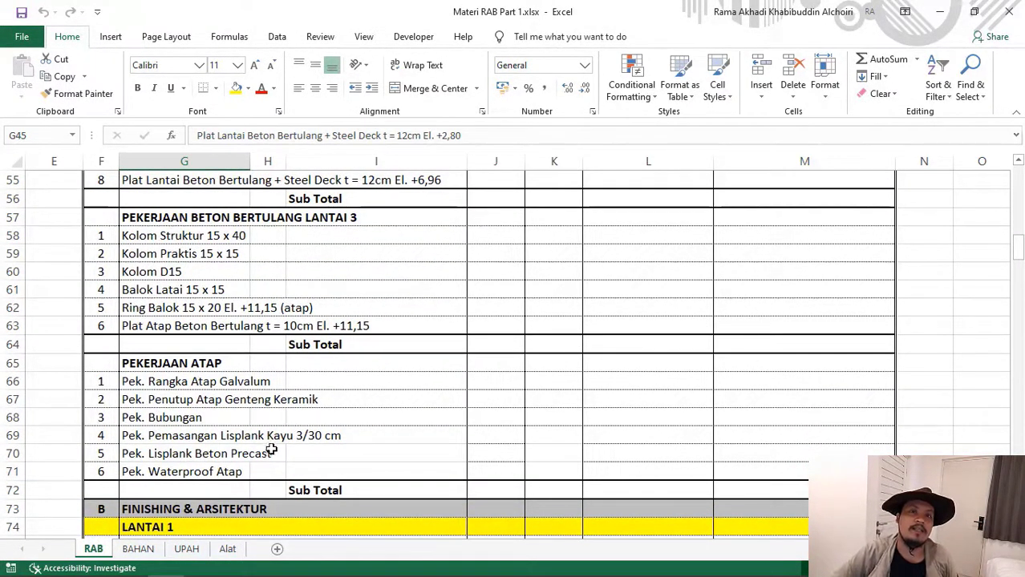
Step: Examine the PEKERJAAN DINDING & PASANGAN items for LANTAI 1 under FINISHING & ARSITEKTUR
scroll(267, 423, "down", 2)
scroll(268, 428, "down", 3)
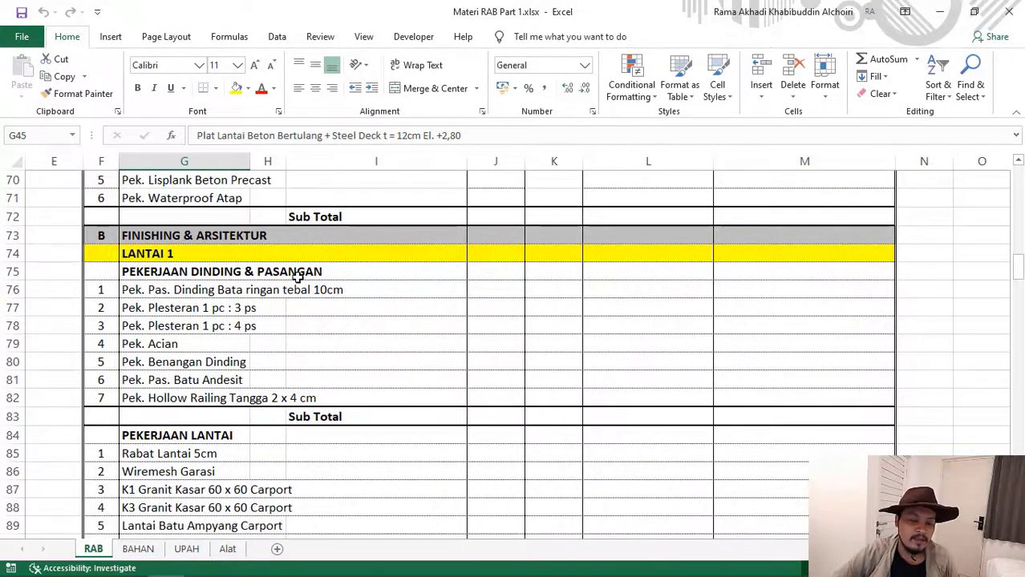
scroll(298, 276, "down", 1)
scroll(301, 277, "up", 1)
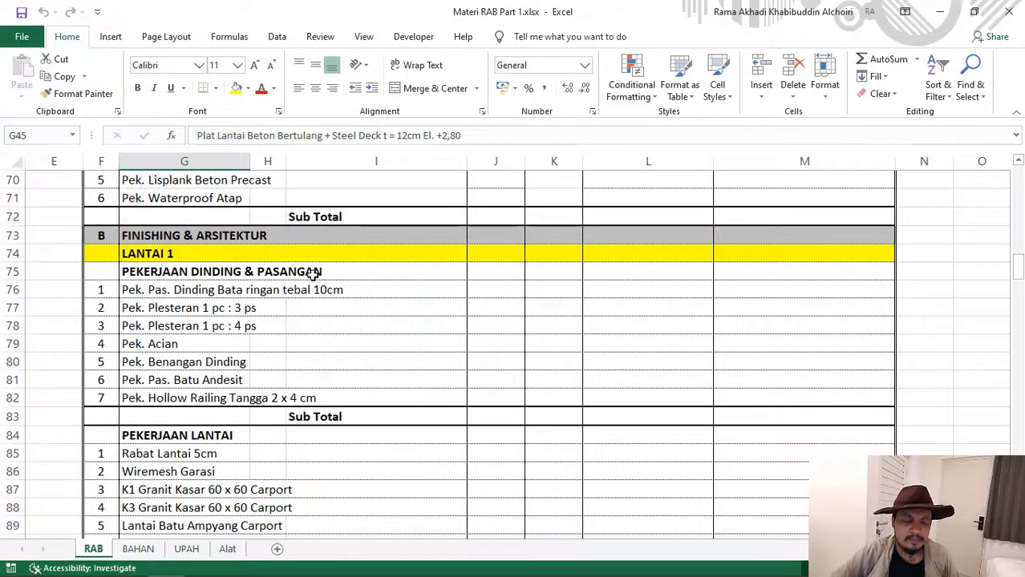
scroll(314, 276, "down", 1)
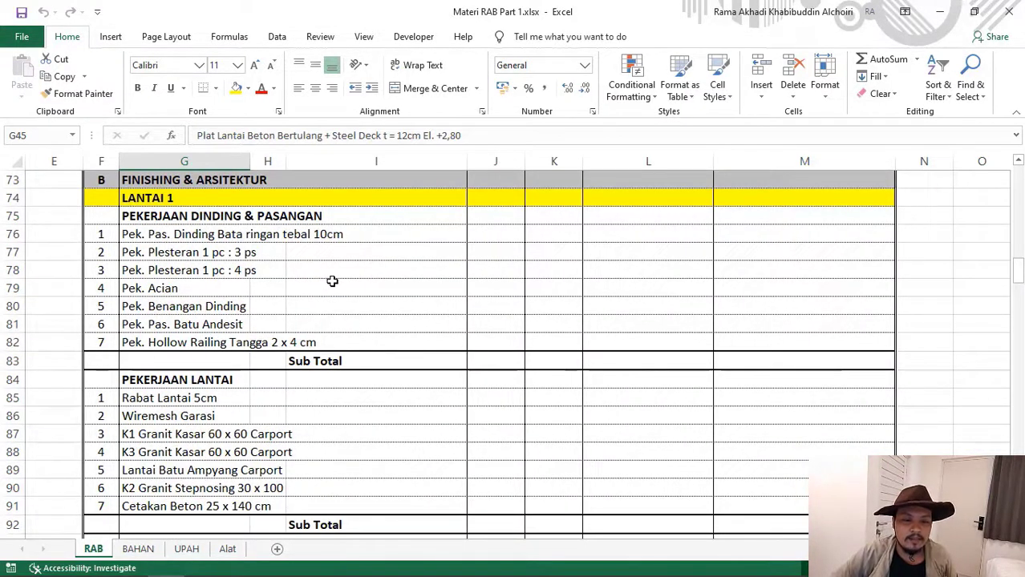
scroll(332, 283, "up", 1)
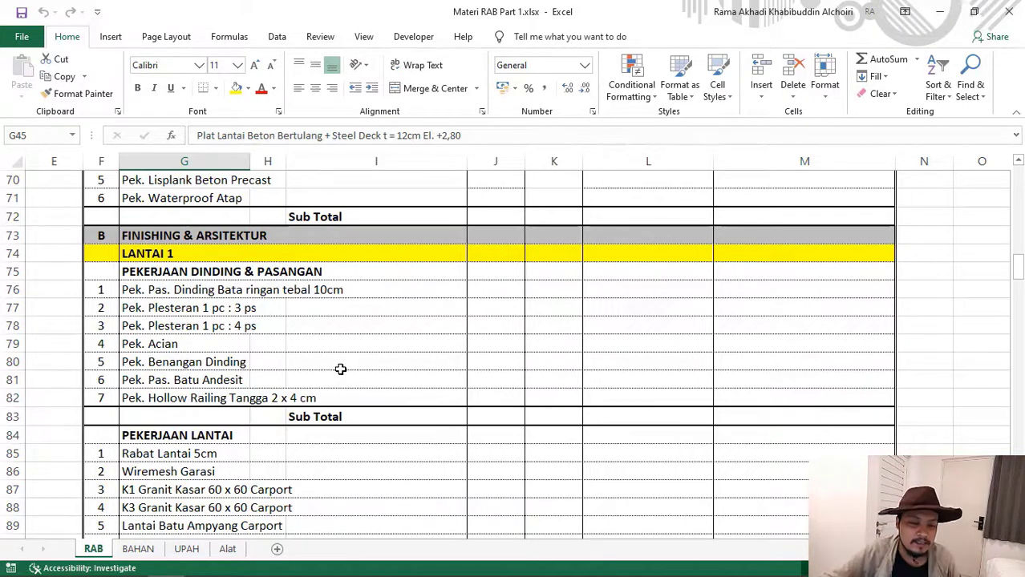
Step: Go through the LANTAI 1 PEKERJAAN LANTAI items, including Rabat Lantai, Wiremesh Garasi, the carport flooring and Cetakan Beton 25 x 140 cm
scroll(327, 332, "down", 3)
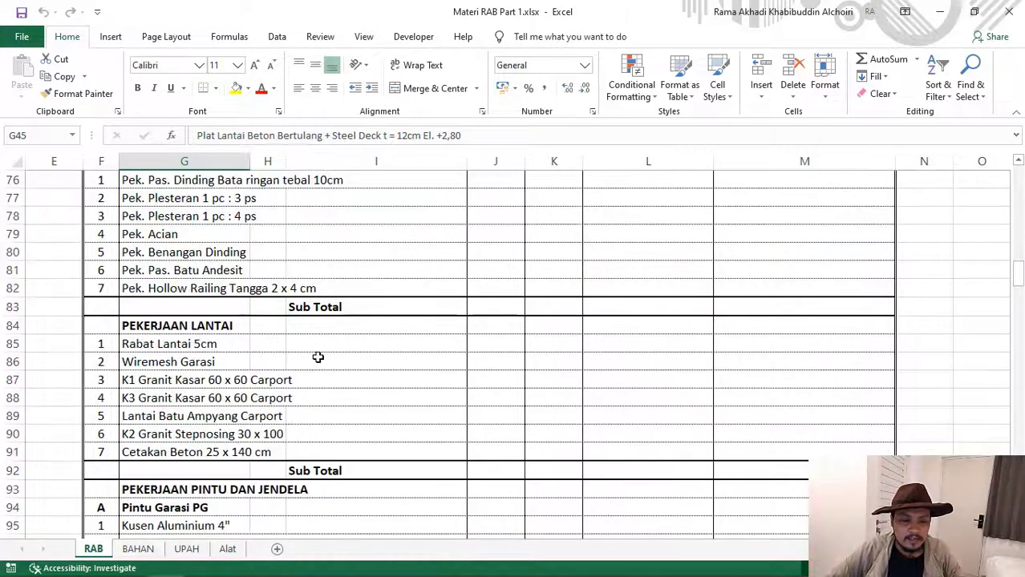
scroll(313, 362, "down", 1)
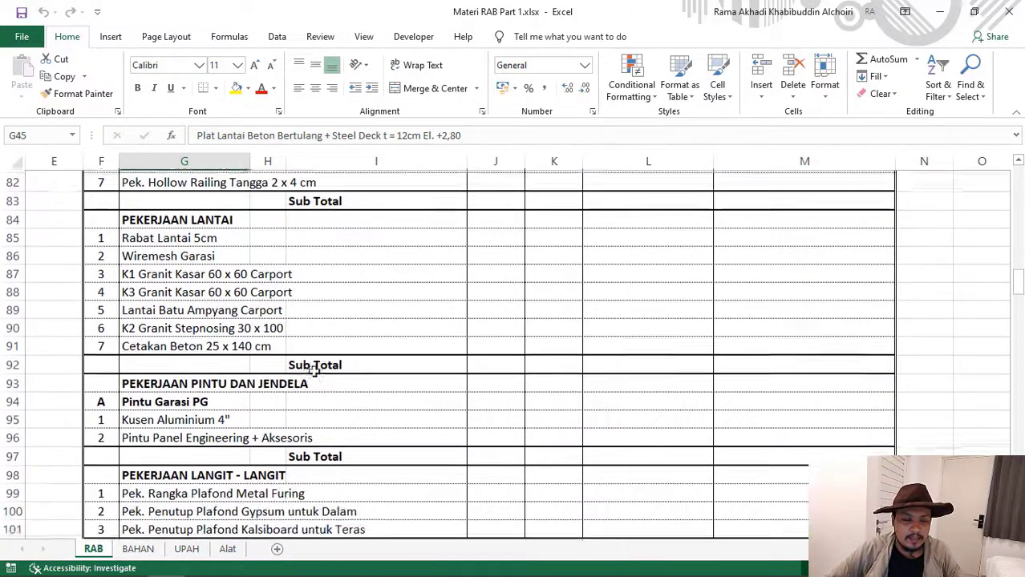
scroll(314, 369, "up", 1)
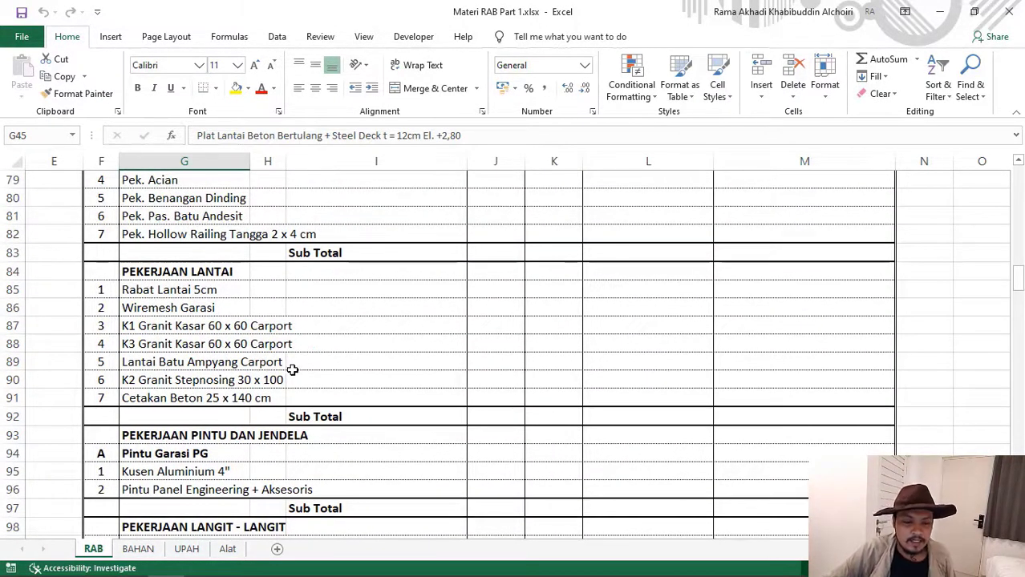
scroll(320, 382, "down", 1)
scroll(320, 383, "down", 1)
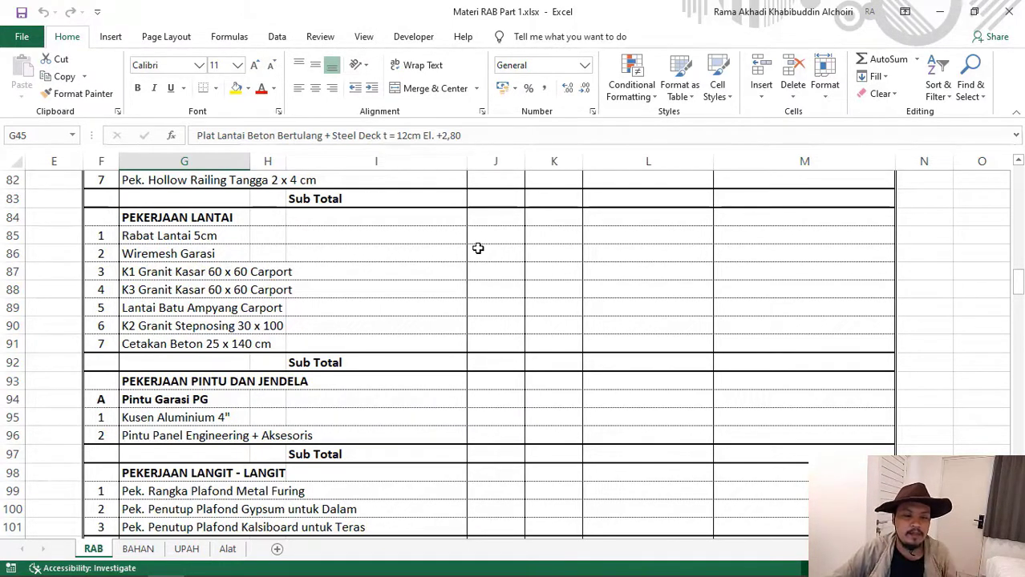
left_click(207, 239)
left_click(206, 254)
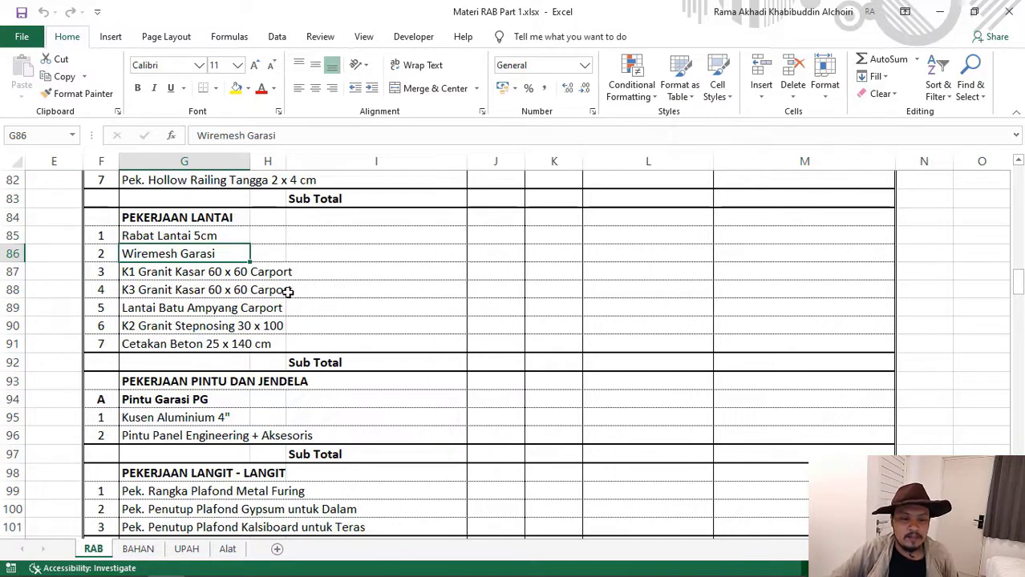
left_click(198, 287)
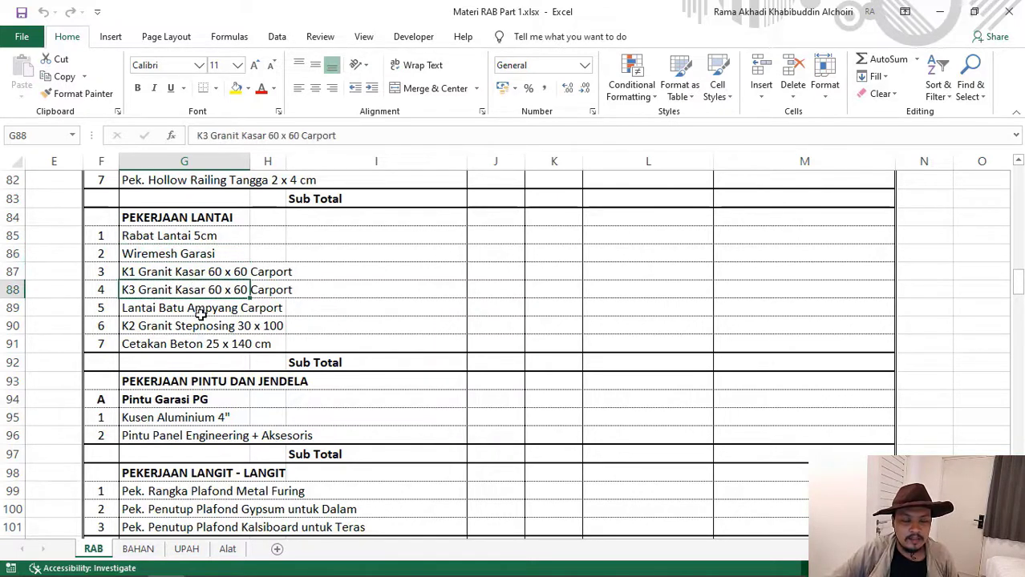
left_click(190, 309)
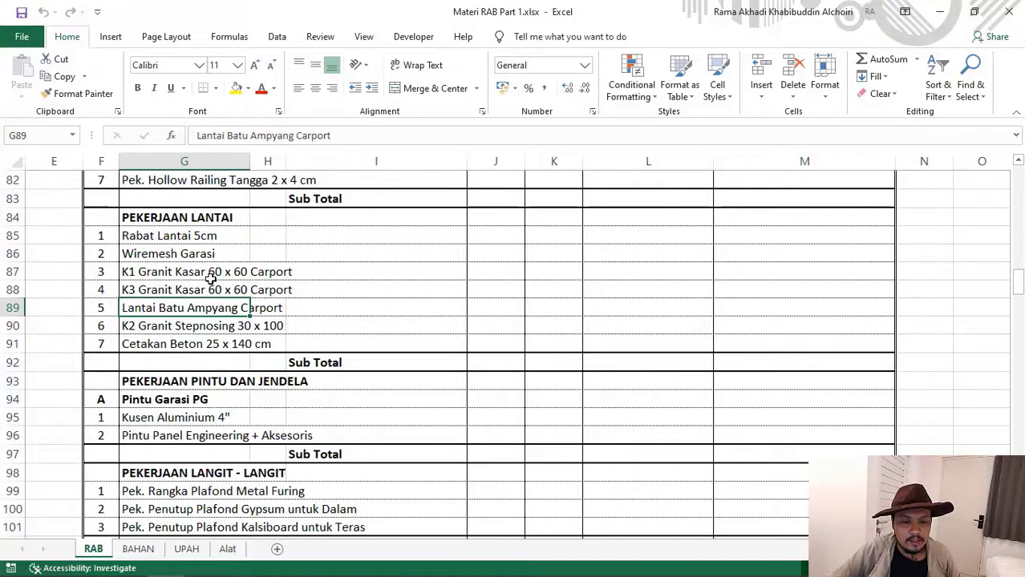
scroll(211, 271, "down", 1)
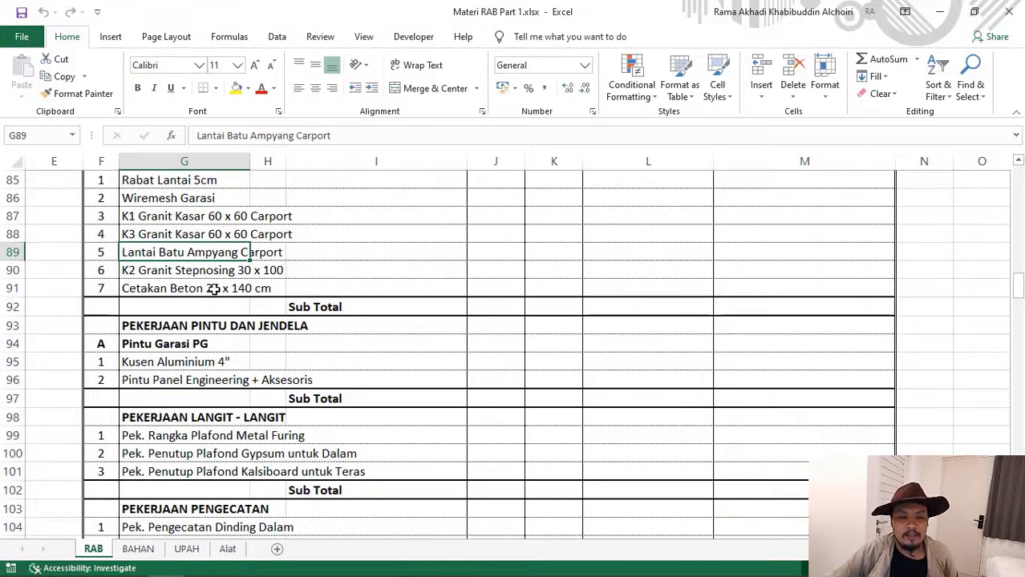
left_click(214, 290)
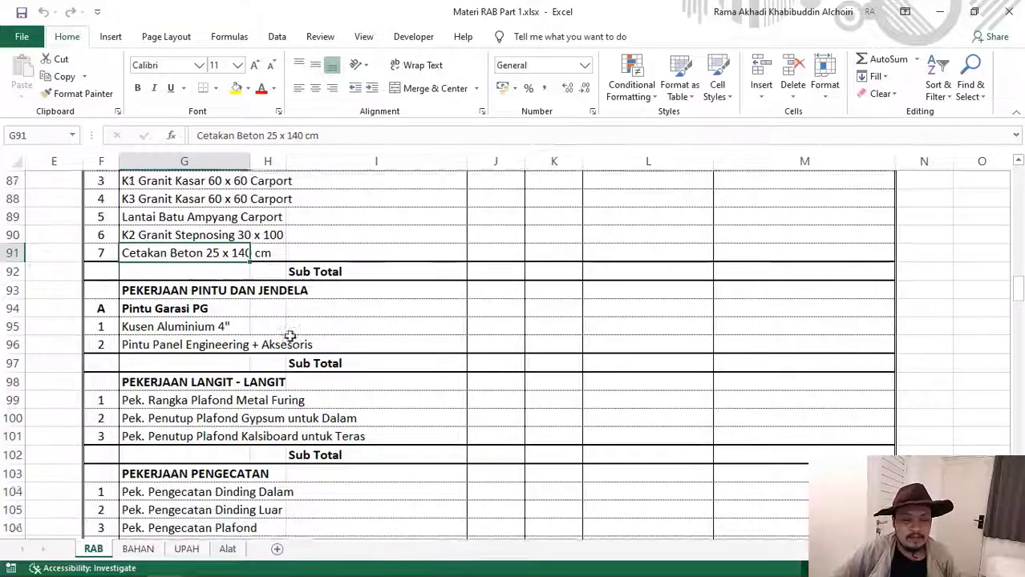
Step: Examine the LANTAI 1 PEKERJAAN PINTU DAN JENDELA items for Pintu Garasi PG, including Kusen Aluminium 4" and Pintu Panel Engineering + Aksesoris
scroll(285, 335, "down", 1)
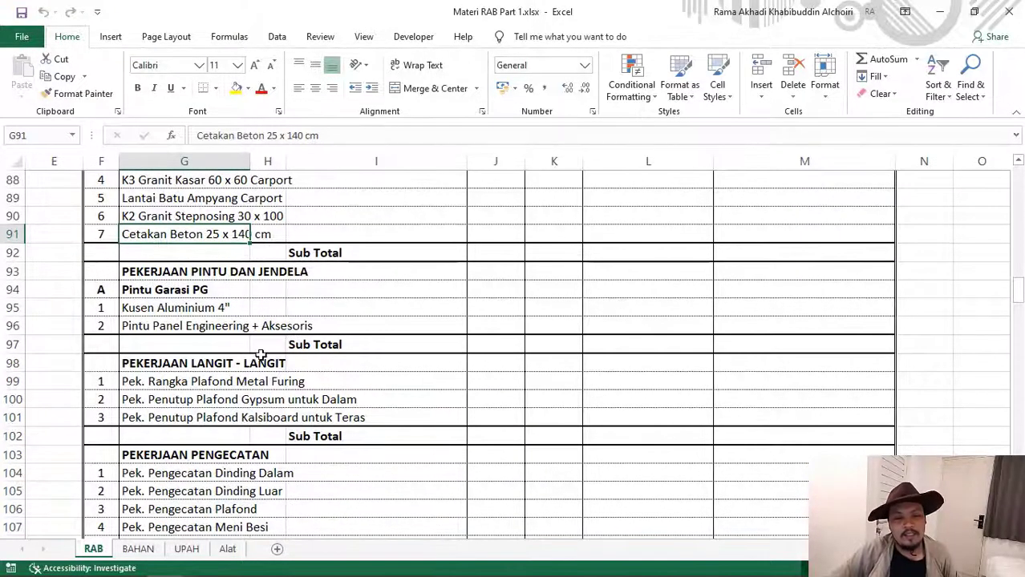
scroll(274, 319, "down", 1)
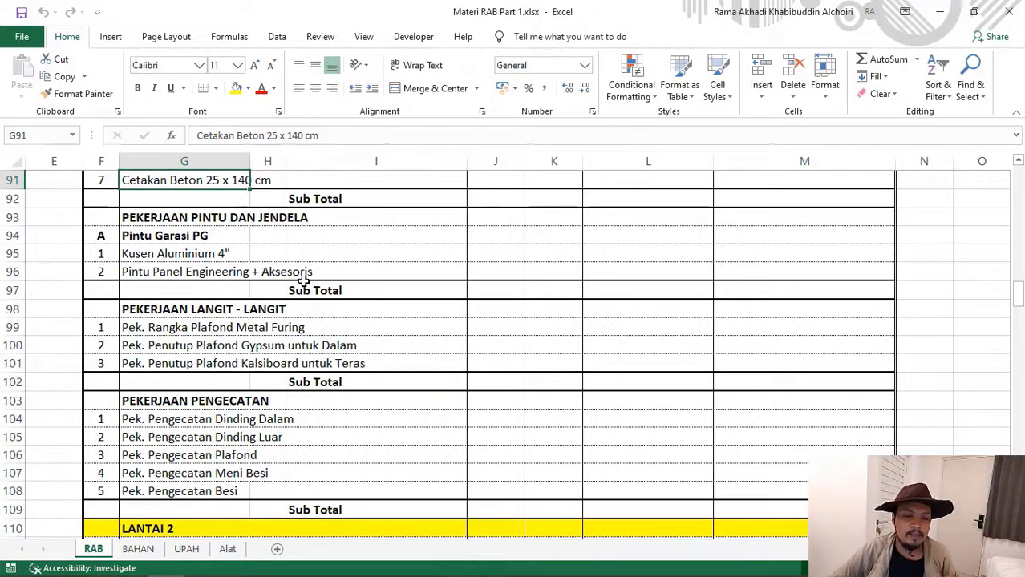
scroll(304, 273, "up", 1)
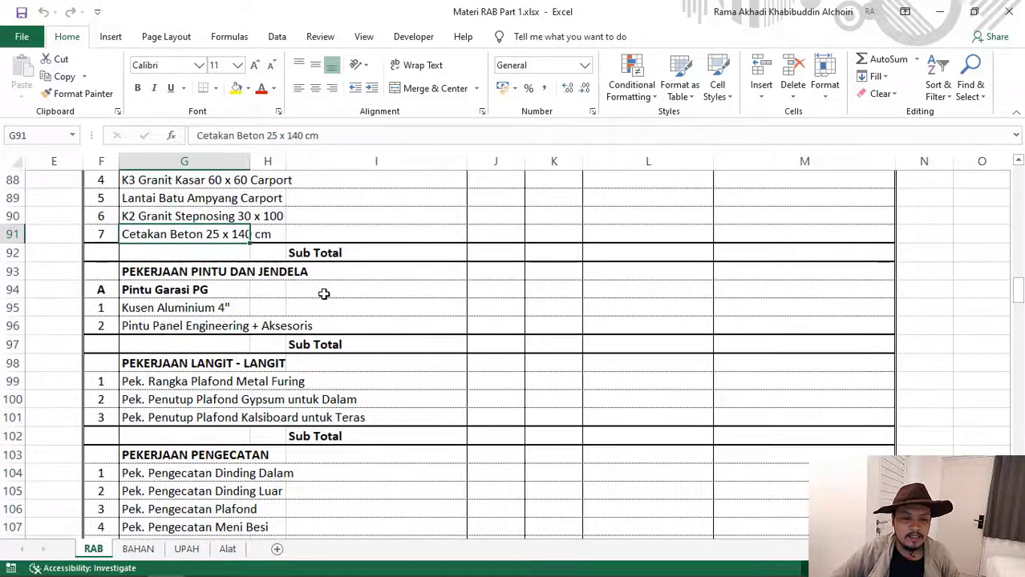
left_click(154, 291)
scroll(168, 289, "down", 1)
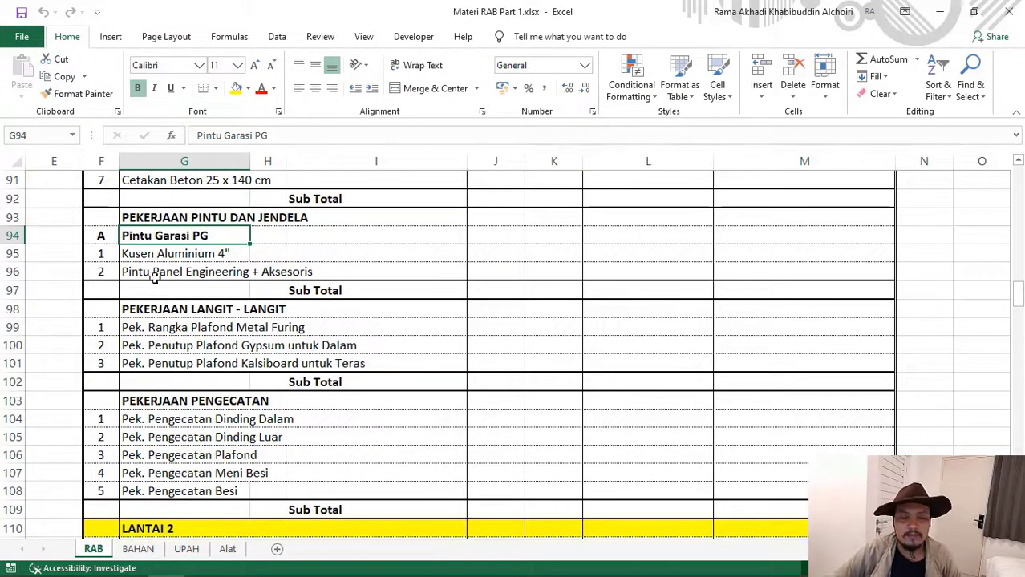
left_click(159, 252)
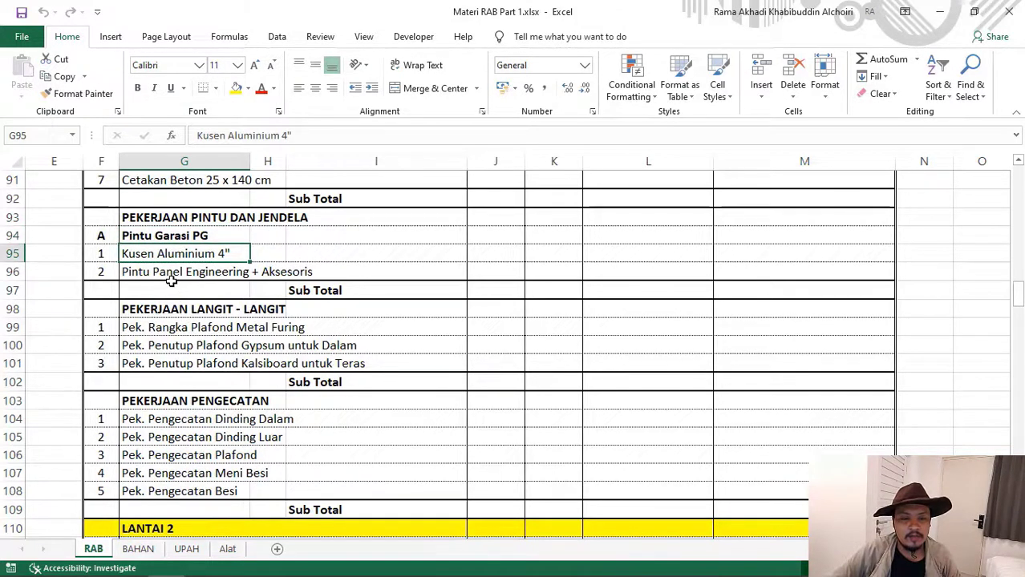
left_click(173, 273)
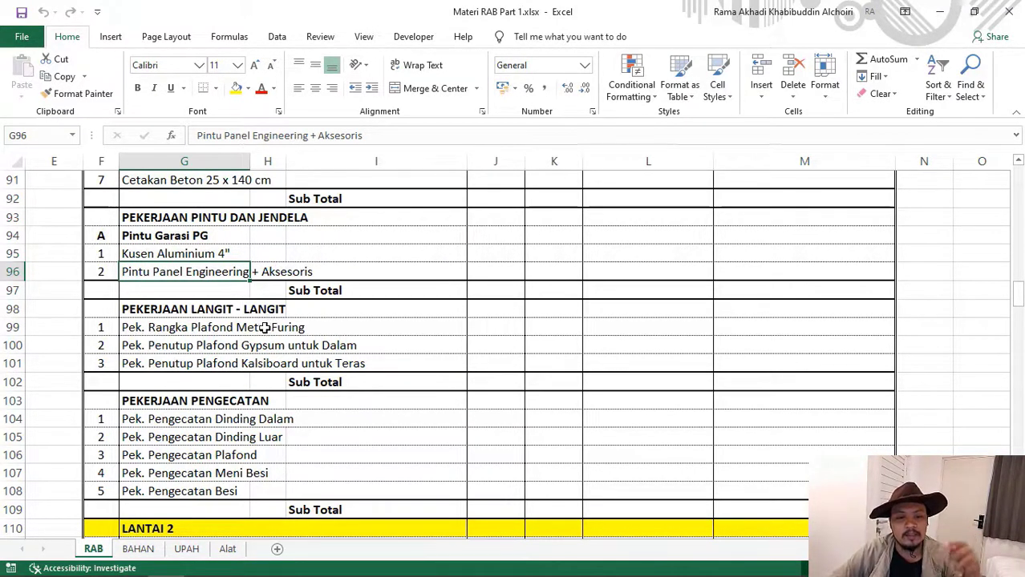
Step: Review the LANTAI 1 ceiling items under PEKERJAAN LANGIT - LANGIT and the painting items under PEKERJAAN PENGECATAN
scroll(241, 344, "down", 1)
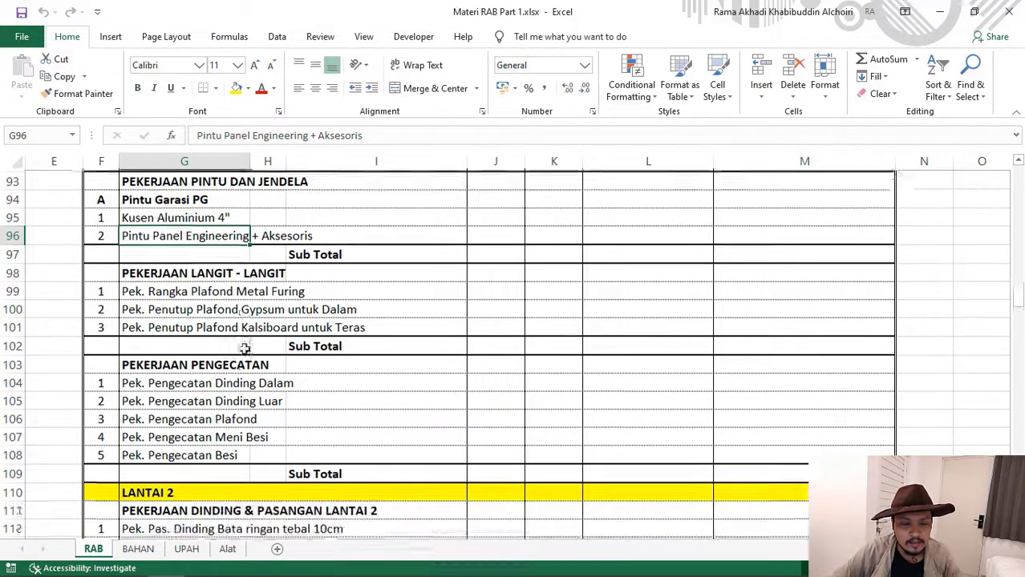
scroll(286, 383, "down", 1)
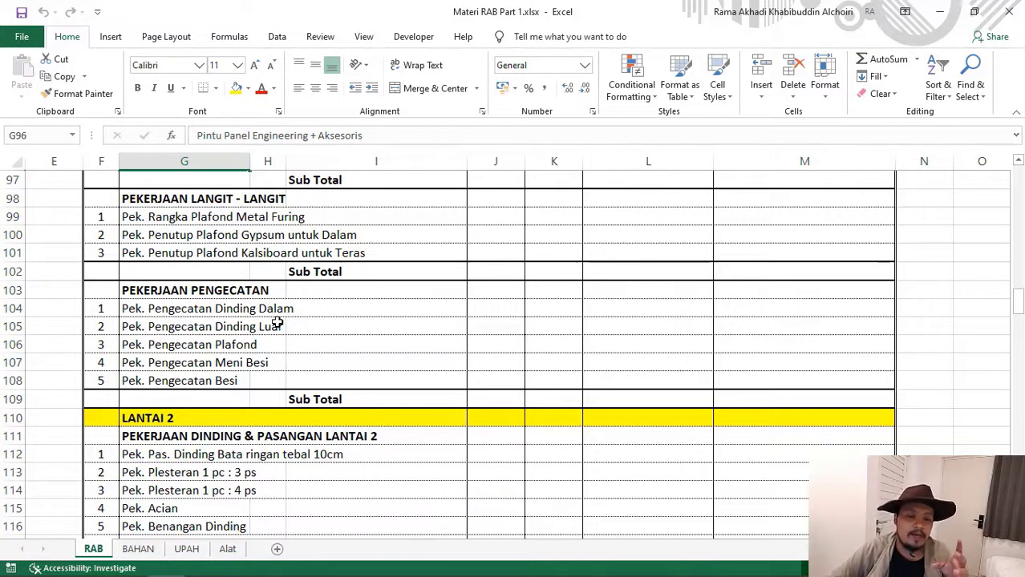
left_click(255, 235)
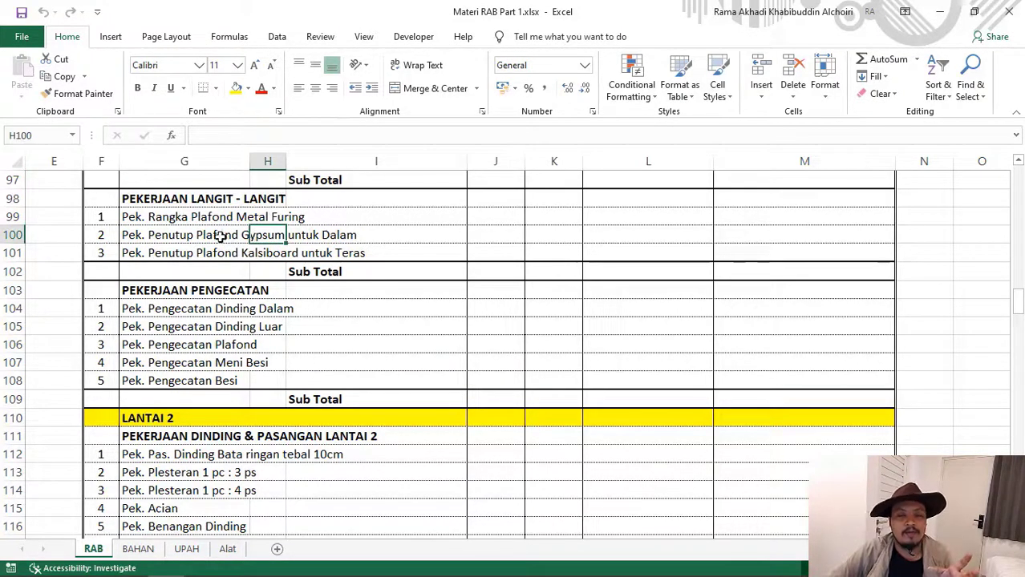
left_click(384, 249)
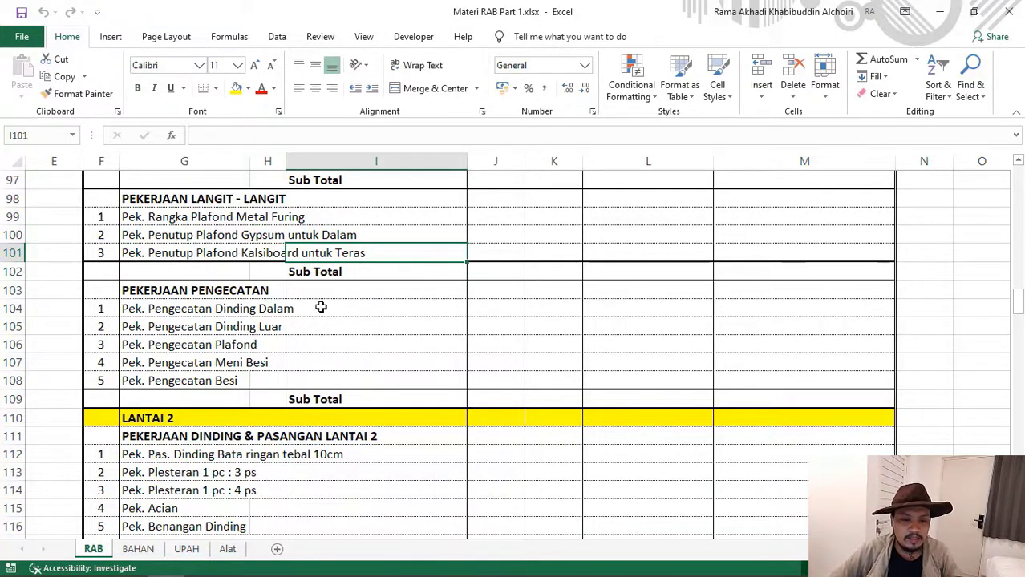
scroll(321, 307, "down", 1)
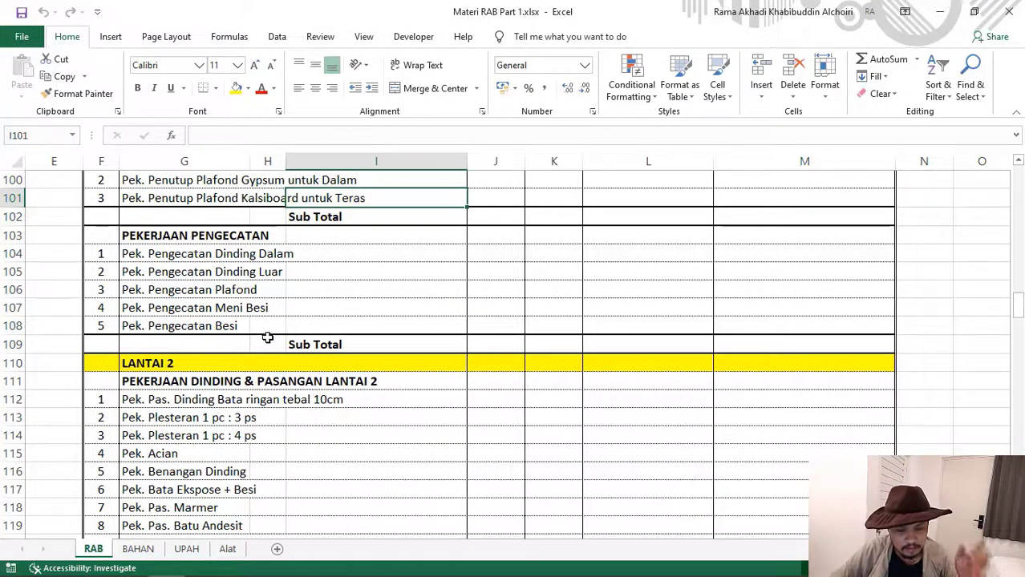
Step: Examine the LANTAI 2 wall and floor finishing items and compare them with the sections above
scroll(265, 313, "down", 3)
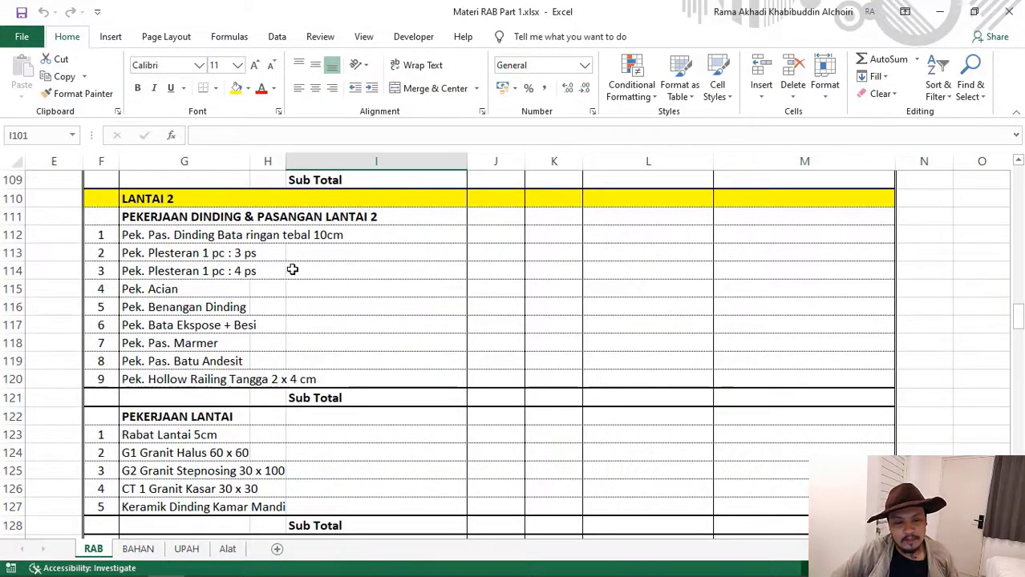
scroll(290, 277, "up", 12)
scroll(299, 310, "down", 12)
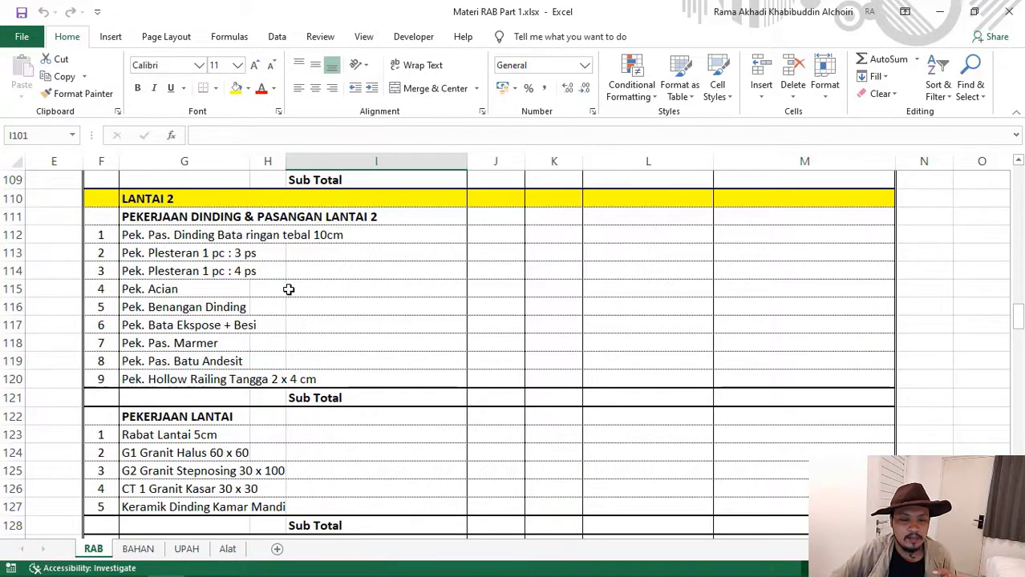
scroll(287, 288, "down", 1)
scroll(288, 289, "up", 5)
scroll(288, 289, "down", 4)
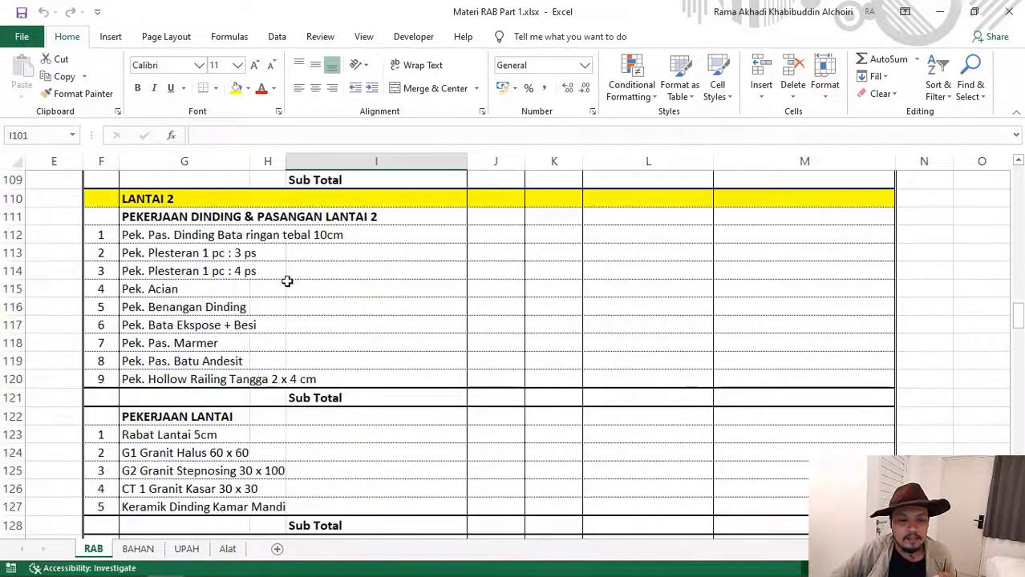
scroll(287, 279, "down", 1)
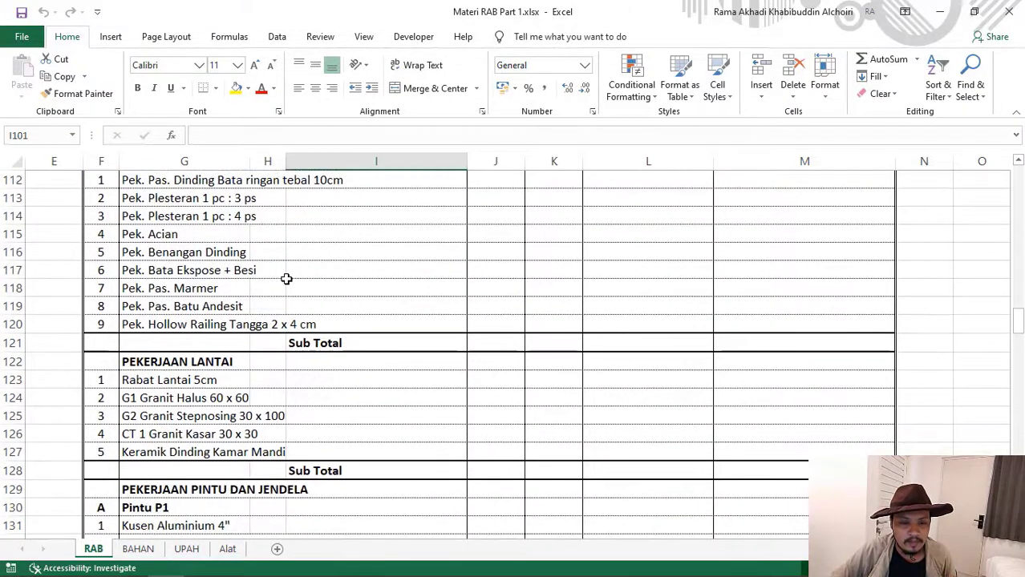
Step: Recheck the PEKERJAAN DINDING & PASANGAN LANTAI 2 items, such as Pek. Pas. Dinding Bata ringan tebal 10cm and Pek. Plesteran 1 pc : 3 ps
scroll(286, 261, "up", 1)
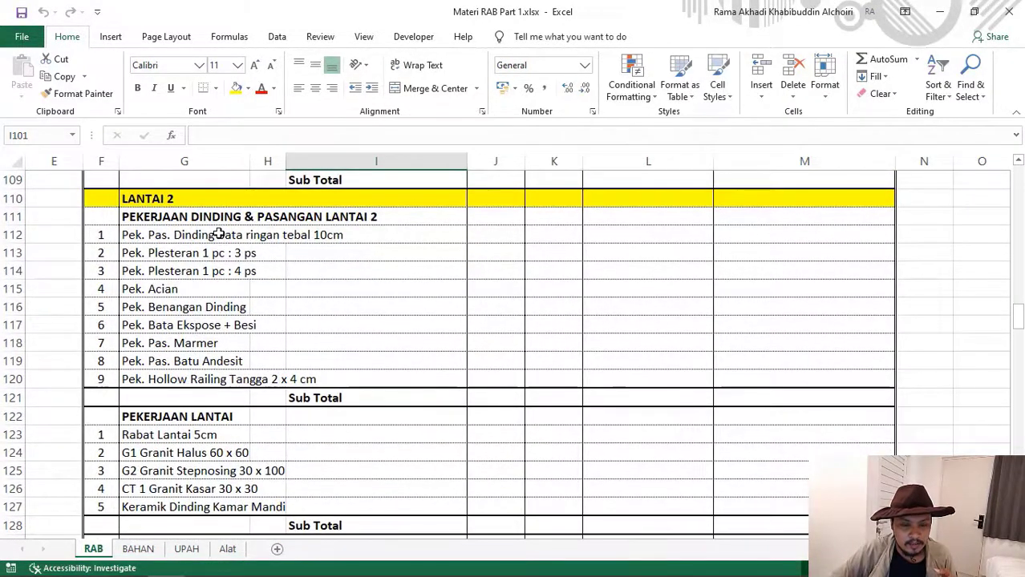
left_click(218, 234)
left_click(163, 482)
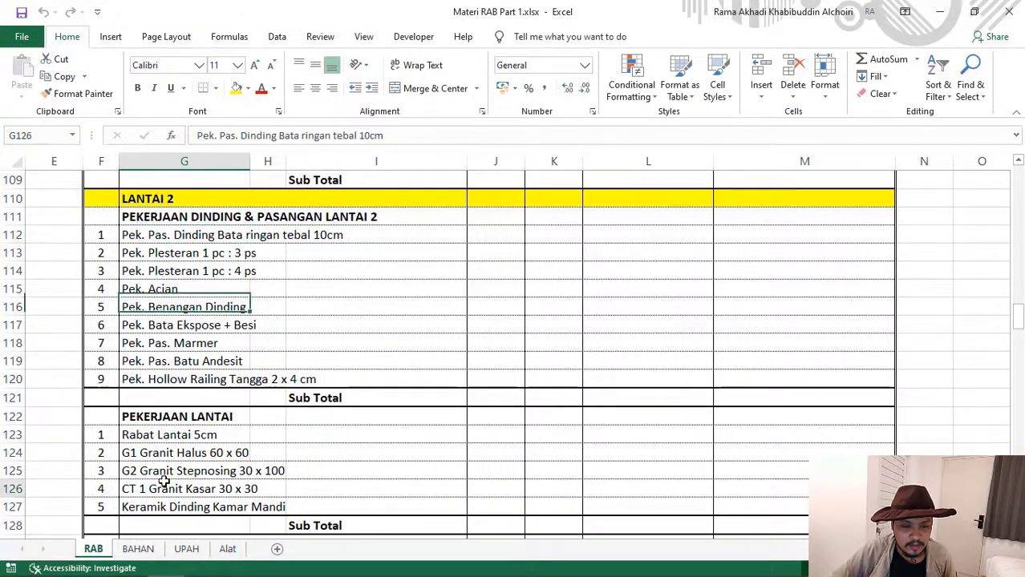
left_click(183, 254)
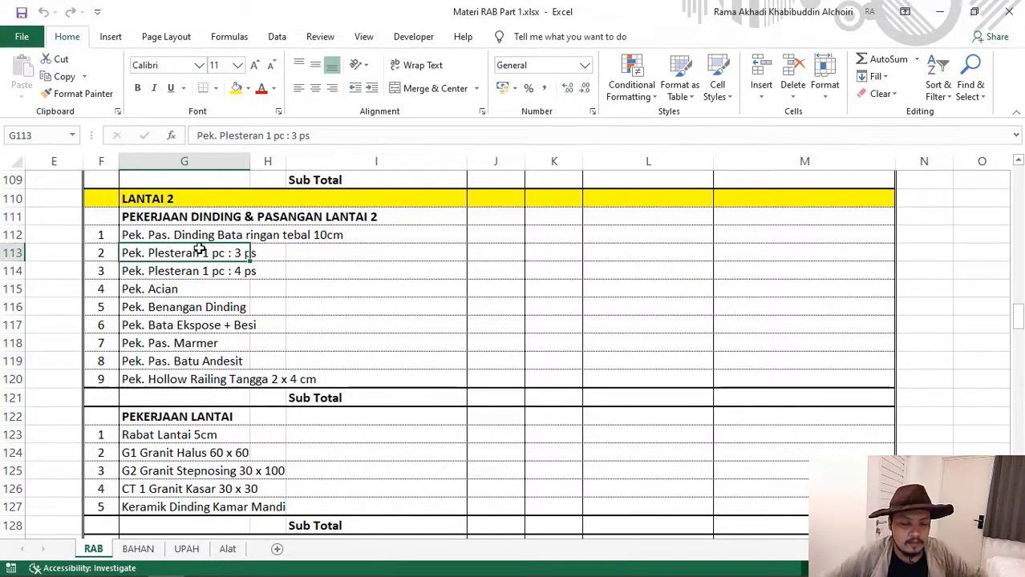
Step: Examine the LANTAI 2 door items for Pintu P1, P2 and P3, including Kusen Aluminium 4" and Pintu Window Aluminium + Kaca
scroll(220, 276, "down", 2)
scroll(249, 313, "down", 3)
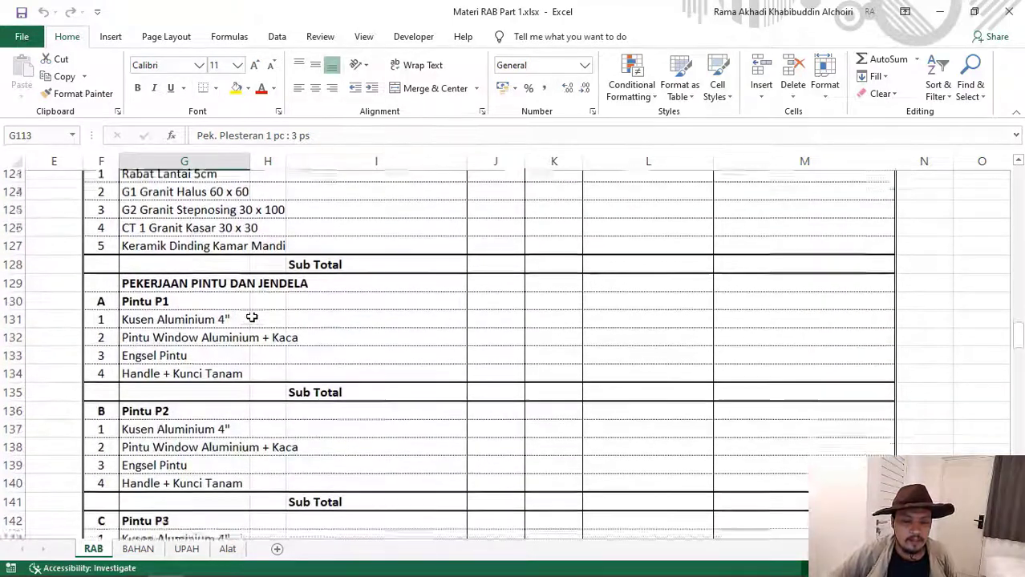
scroll(267, 338, "down", 1)
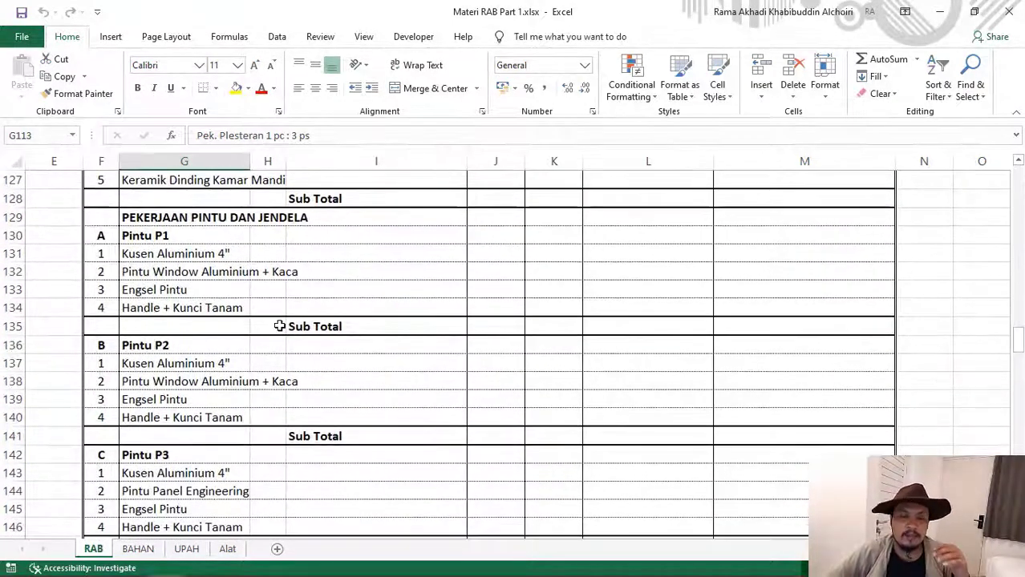
scroll(244, 305, "down", 3)
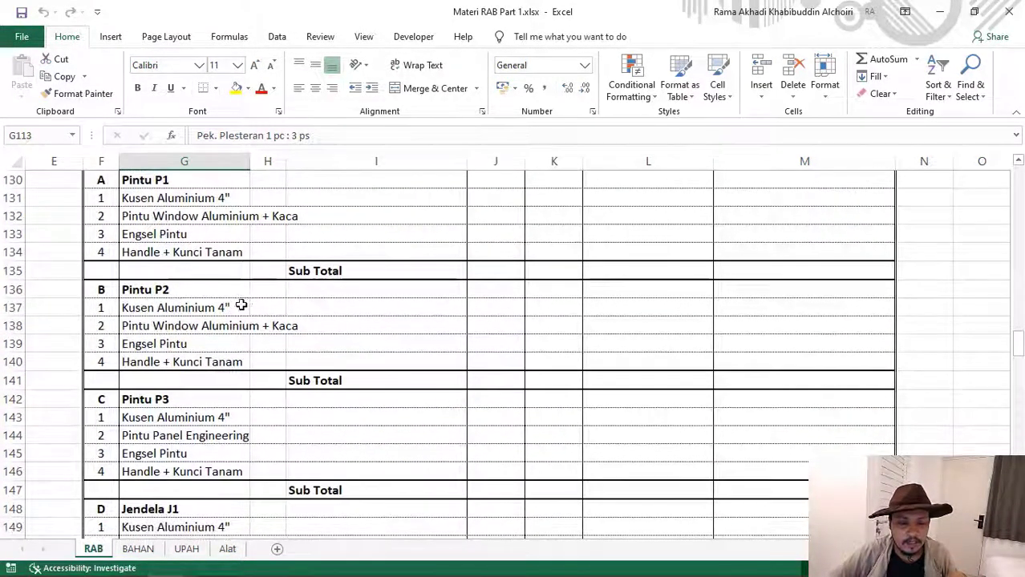
scroll(236, 295, "up", 3)
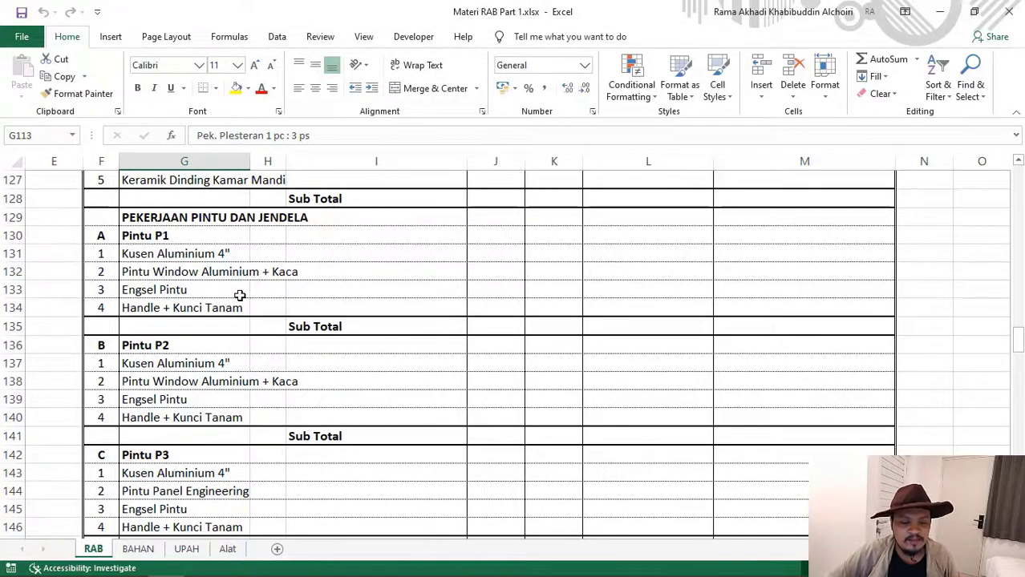
left_click(158, 238)
left_click(161, 322)
left_click(133, 453)
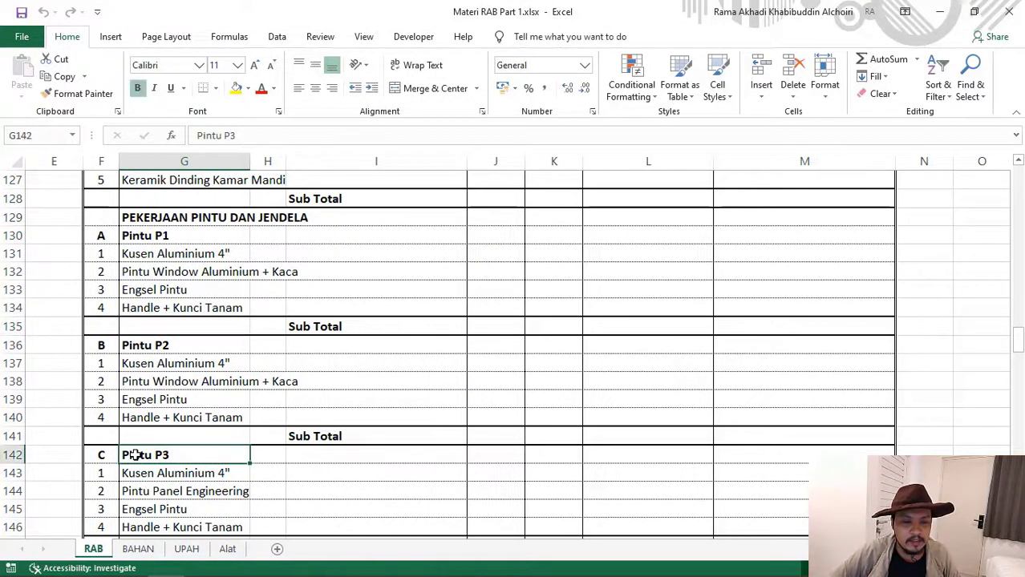
left_click_drag(196, 267, 191, 250)
left_click(188, 269)
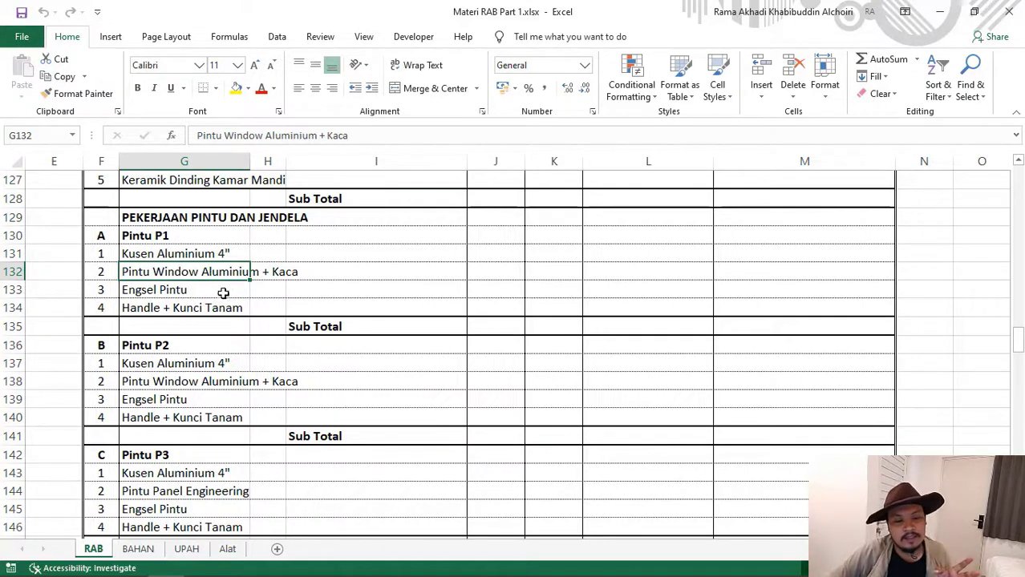
Step: Review the LANTAI 2 items from Jendela J1 and Railing RL 1 and RL 2 through the ceiling and painting sections
scroll(201, 338, "down", 4)
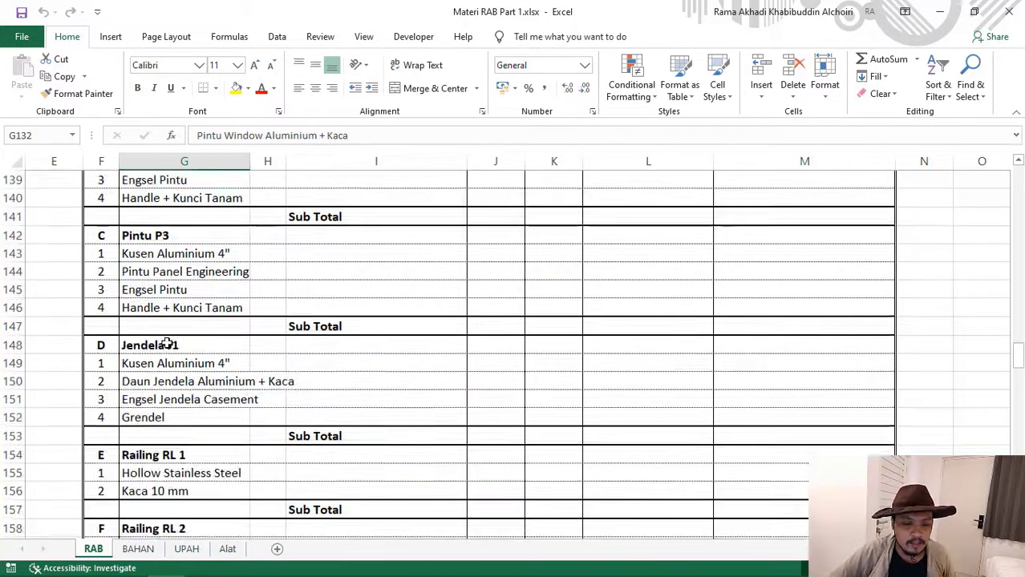
scroll(218, 365, "down", 1)
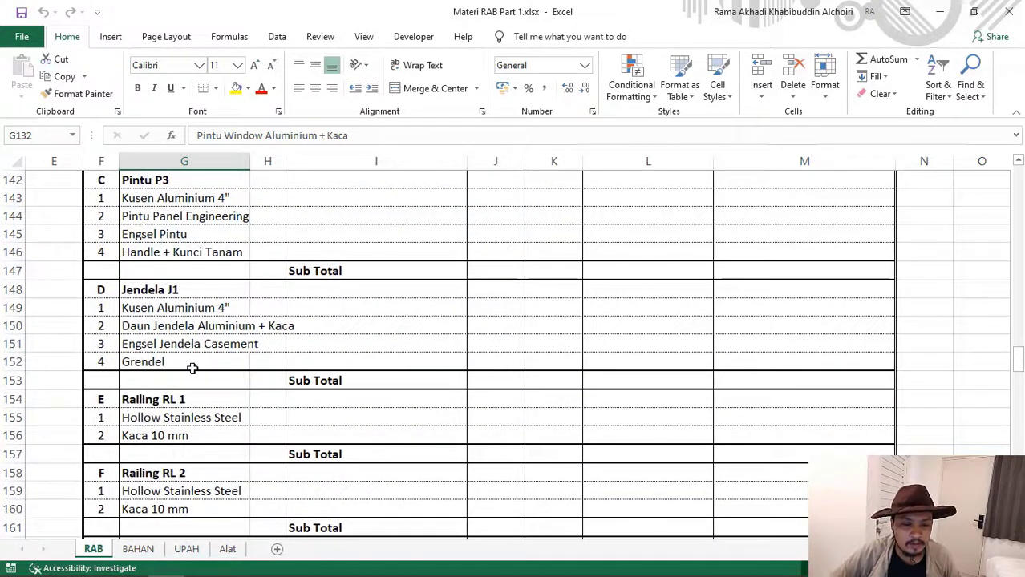
scroll(206, 387, "down", 5)
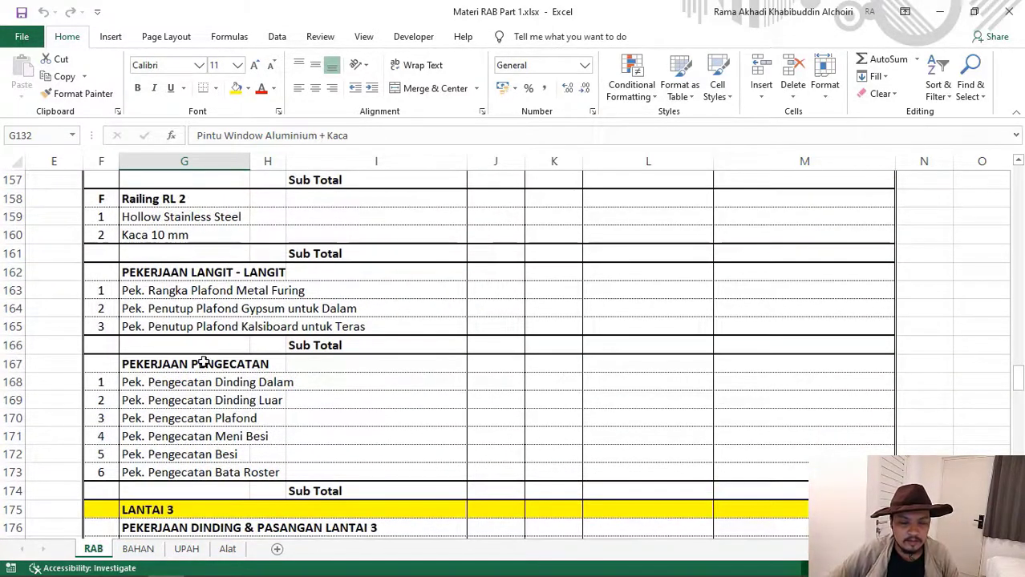
Step: Go through the LANTAI 3 work items, from walls and flooring to windows, railings, ceiling and painting
scroll(202, 288, "down", 4)
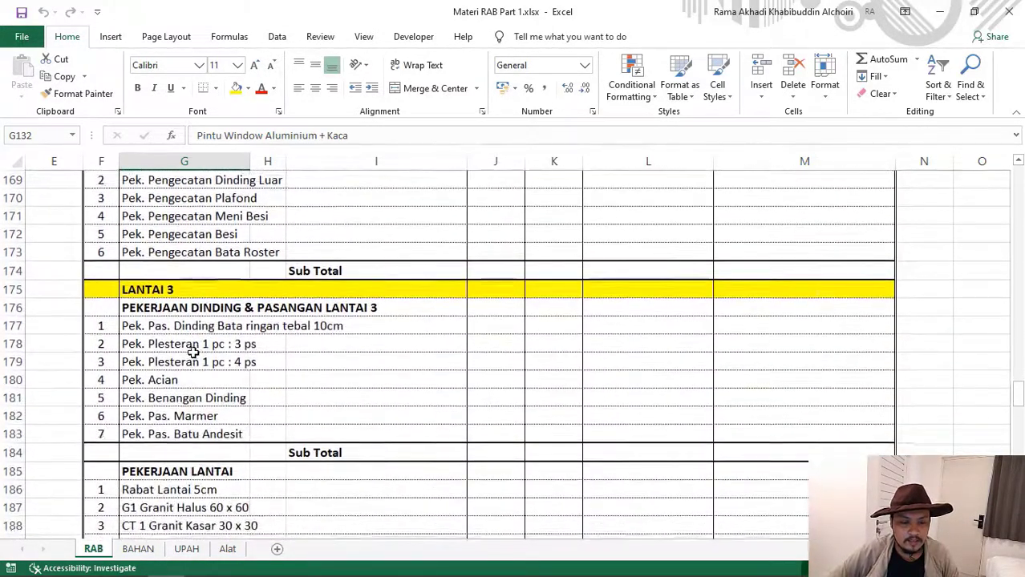
scroll(201, 287, "up", 3)
scroll(199, 289, "down", 5)
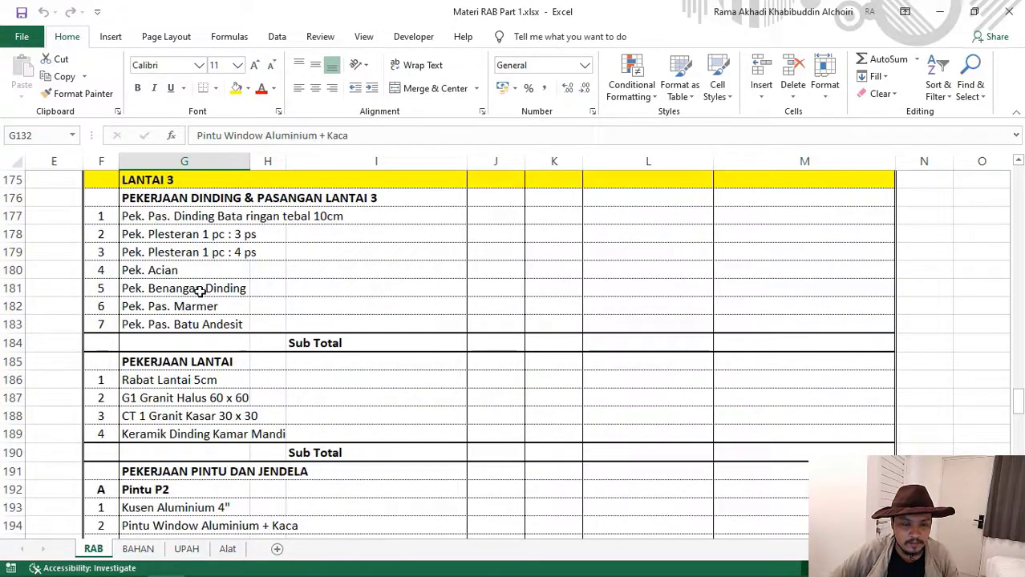
scroll(200, 291, "down", 20)
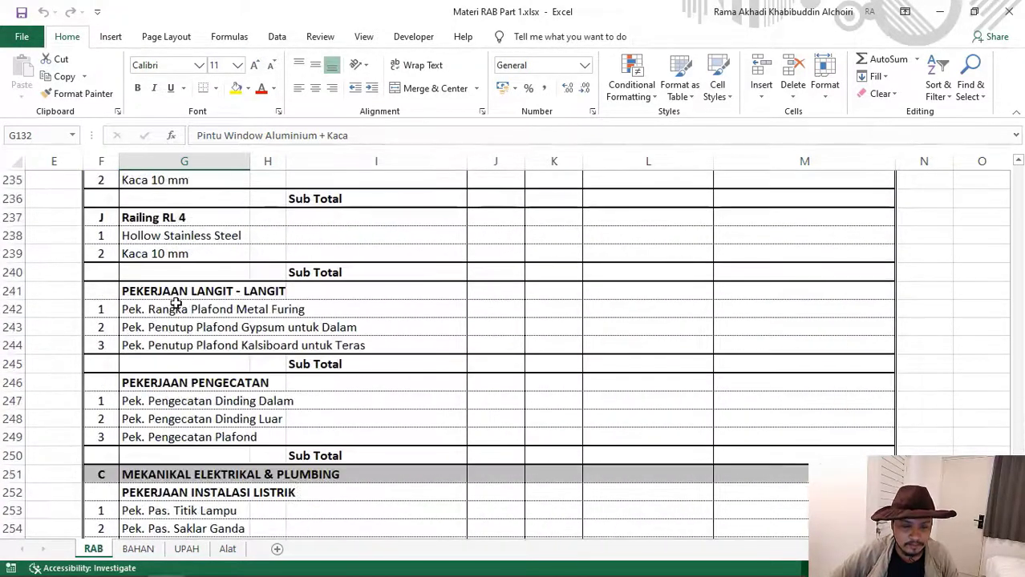
scroll(213, 272, "up", 5)
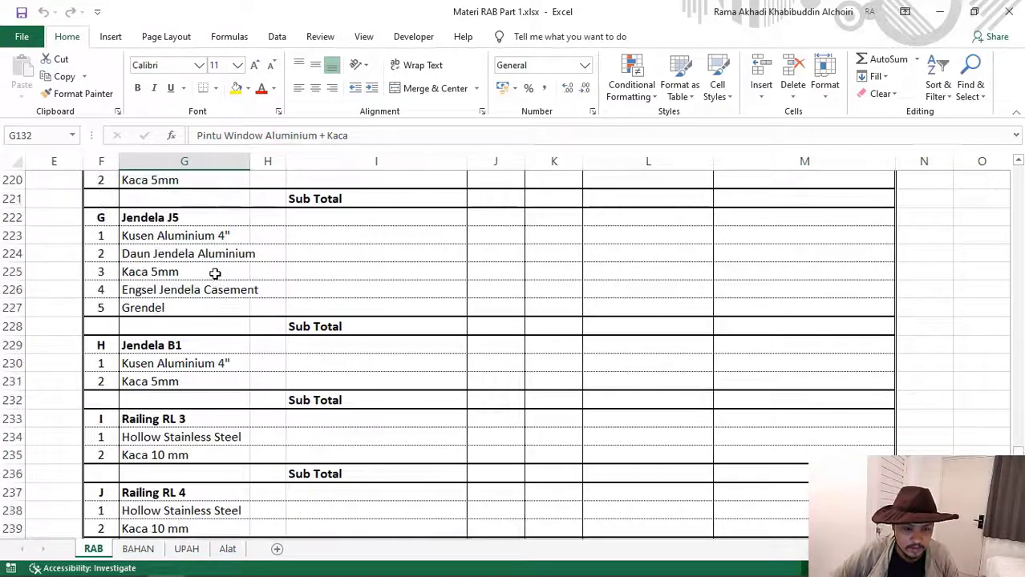
scroll(213, 272, "down", 7)
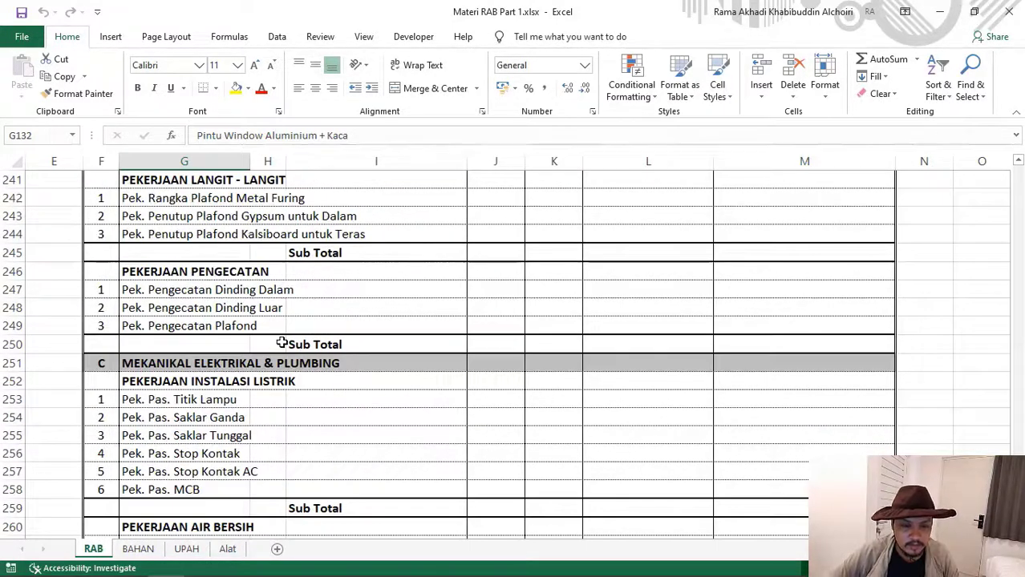
Step: Examine the PEKERJAAN INSTALASI LISTRIK items under MEKANIKAL ELEKTRIKAL & PLUMBING, from Titik Lampu to MCB
scroll(276, 357, "down", 3)
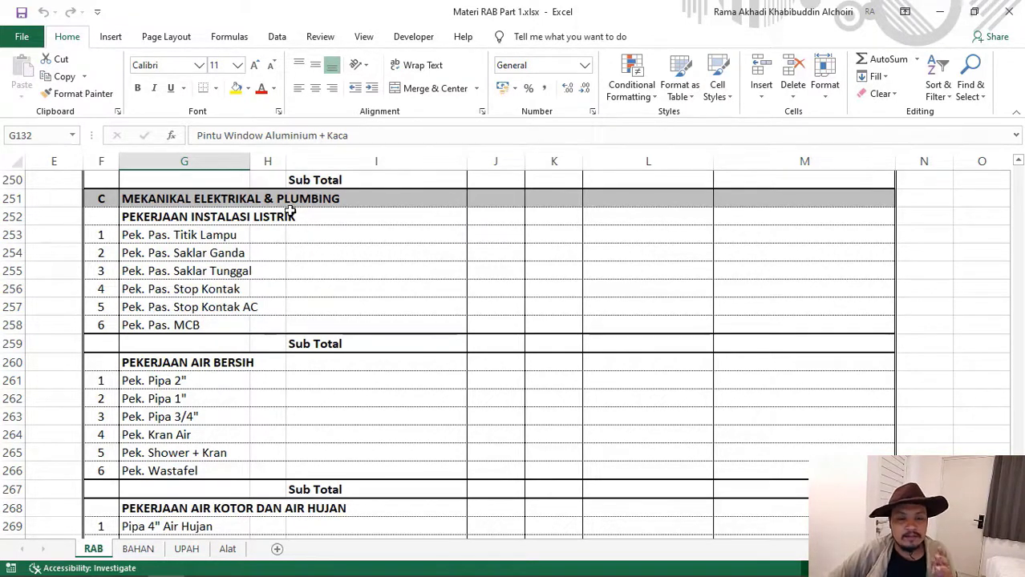
scroll(293, 284, "down", 1)
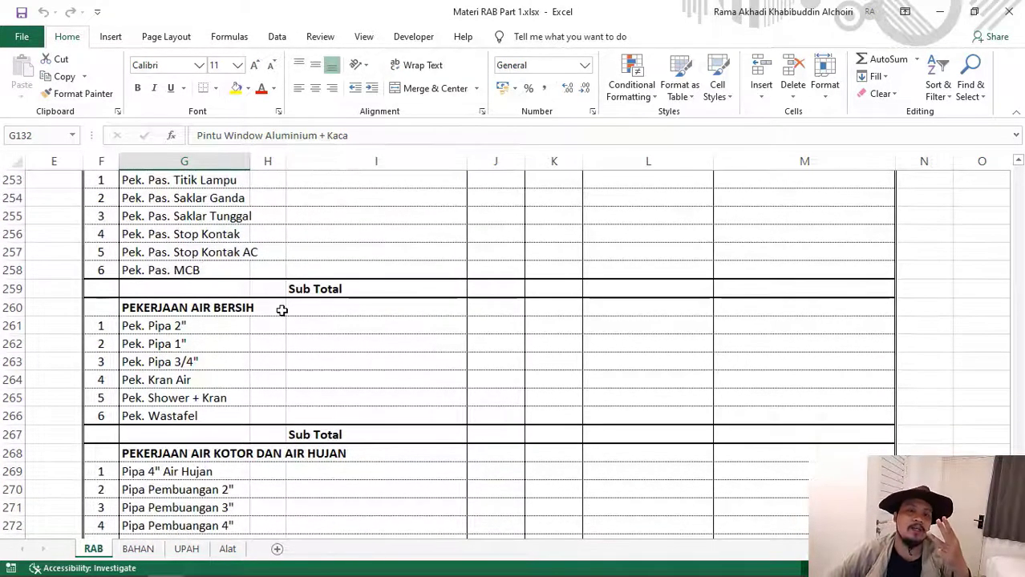
scroll(265, 297, "up", 1)
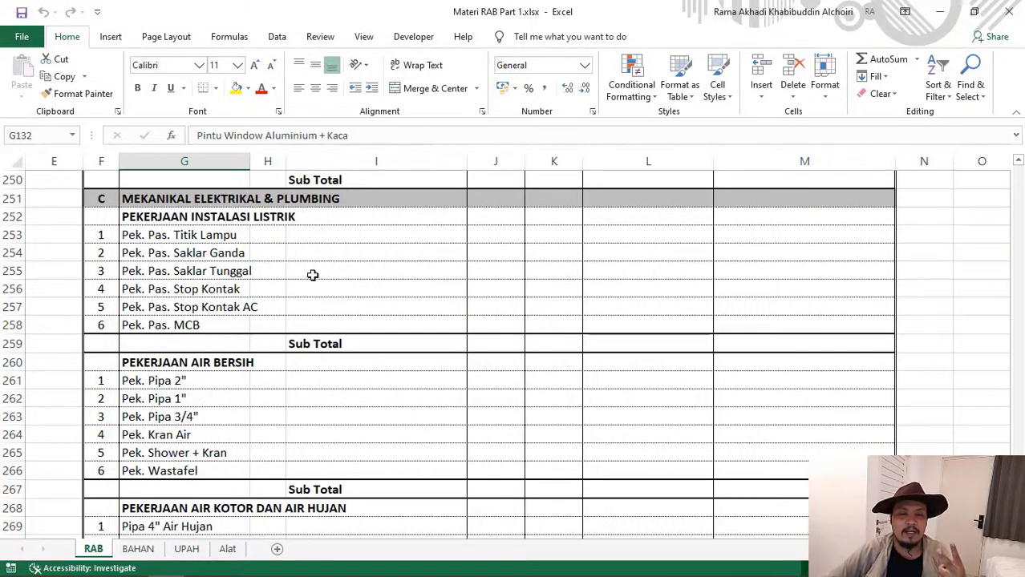
scroll(317, 275, "up", 1)
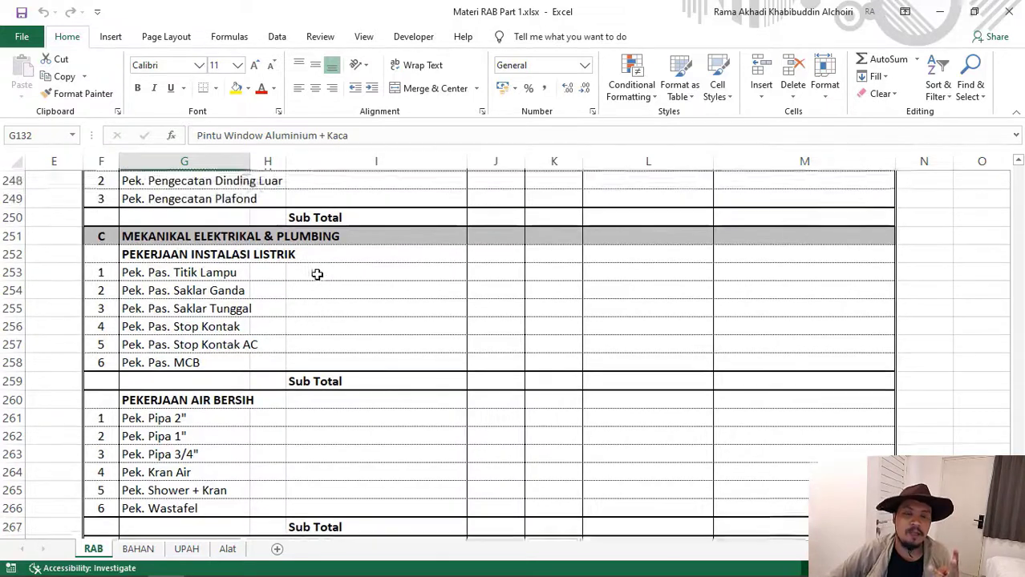
scroll(314, 278, "down", 1)
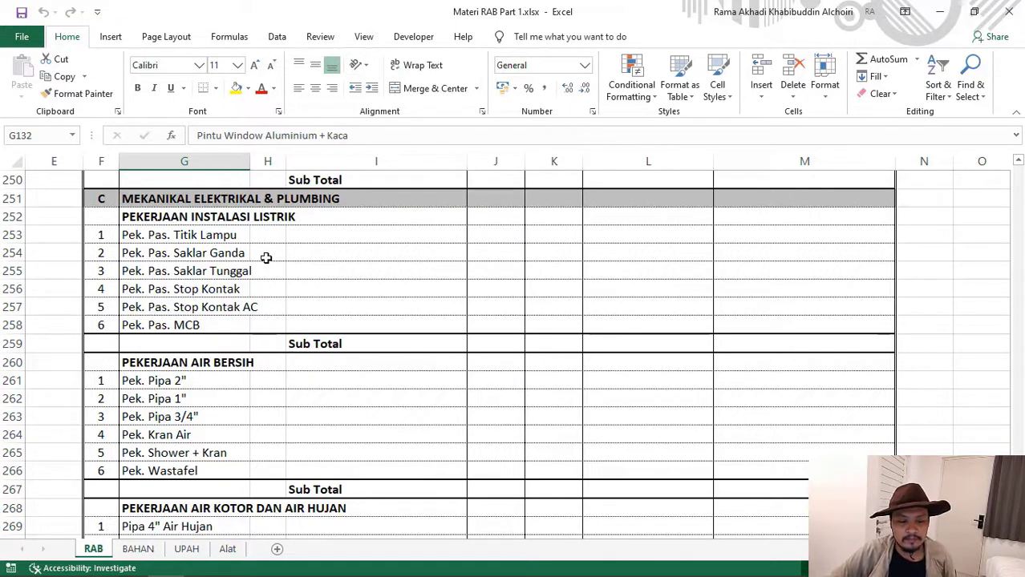
Step: Review the PEKERJAAN AIR BERSIH and PEKERJAAN AIR KOTOR DAN AIR HUJAN items down to the closing total and PPN 10% rows
scroll(266, 259, "down", 2)
scroll(265, 262, "down", 1)
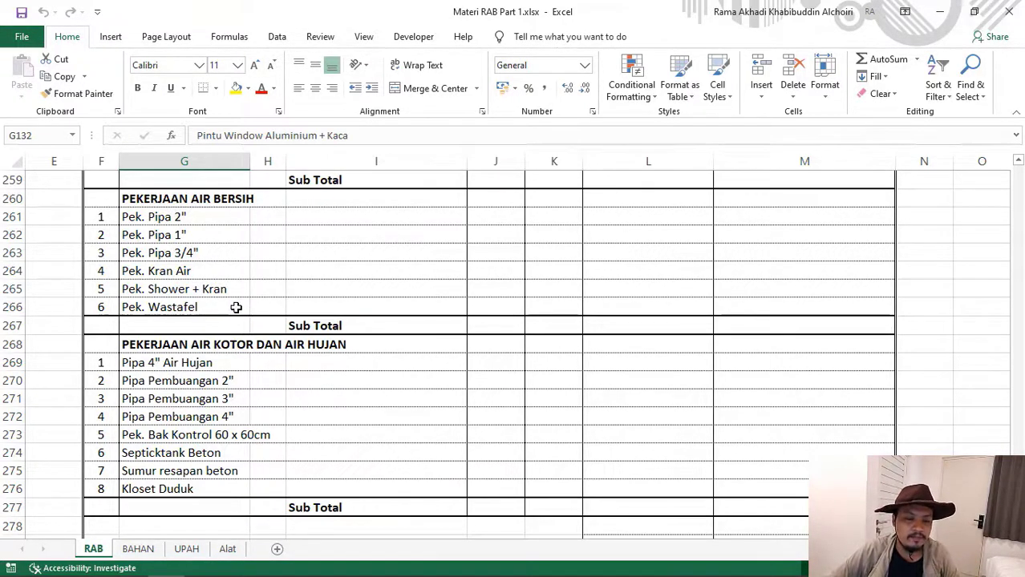
scroll(236, 307, "down", 1)
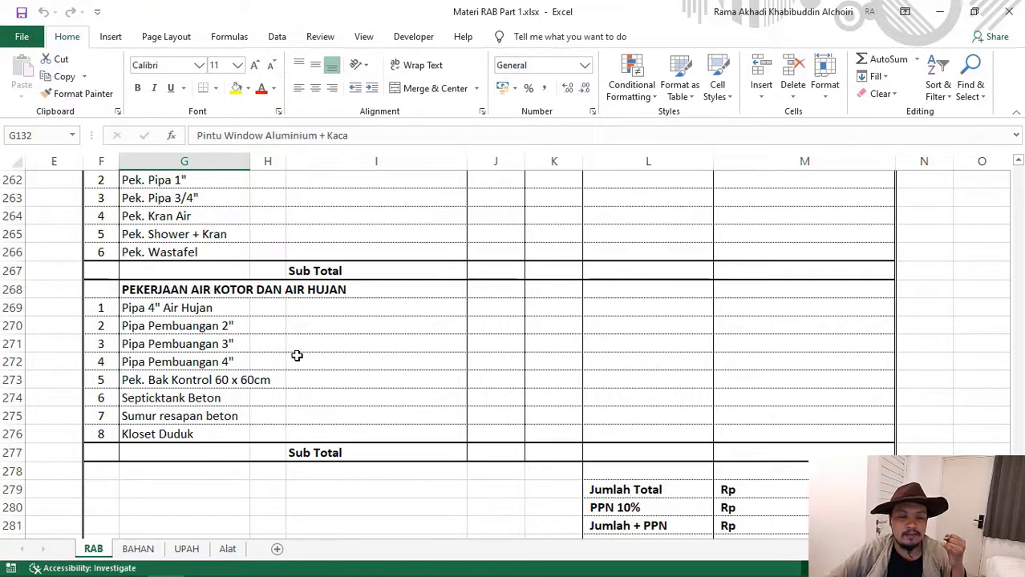
scroll(270, 361, "down", 1)
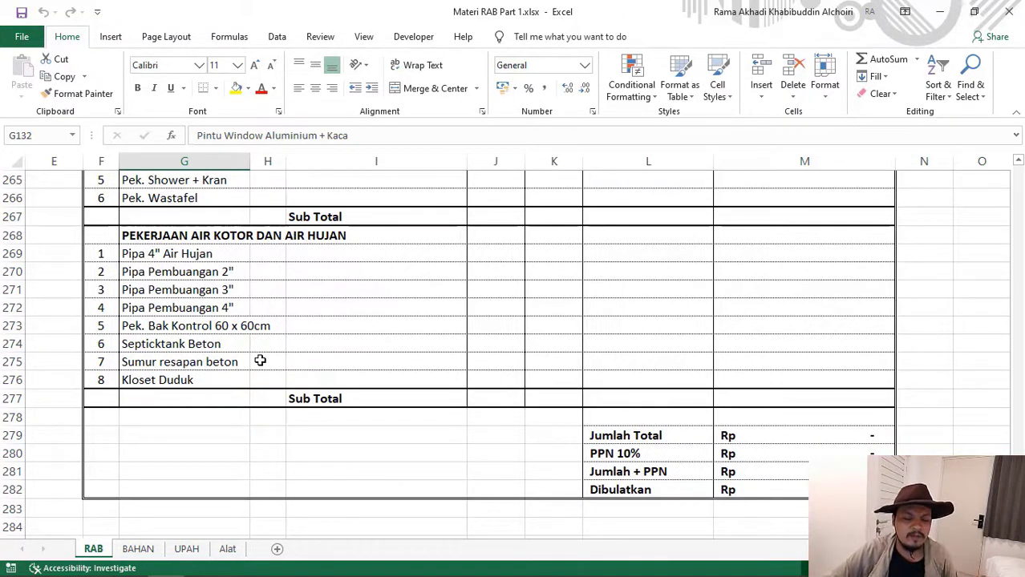
scroll(260, 355, "down", 1)
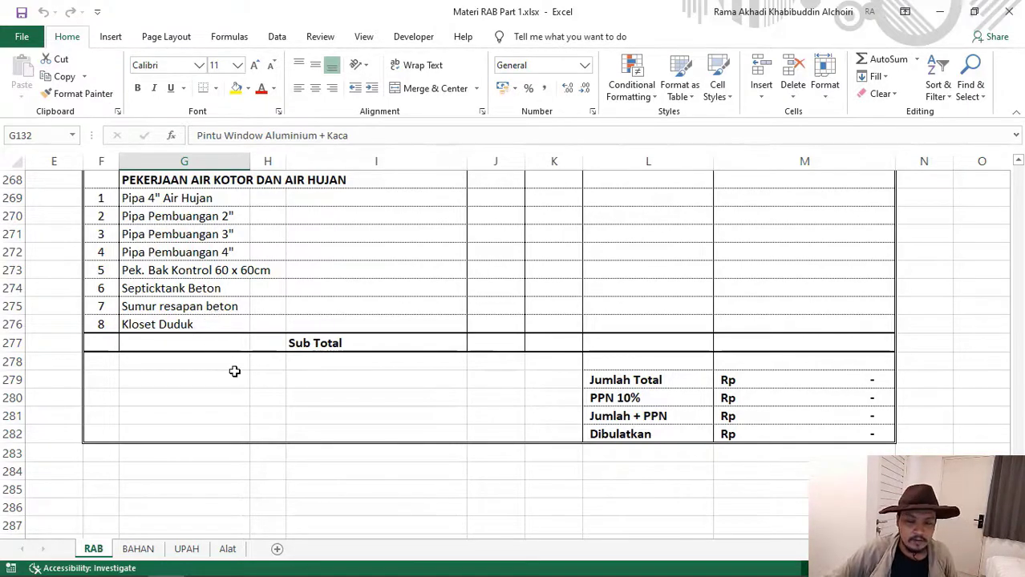
Step: Look over the material names, units and prices on the BAHAN sheet and glance at the UPAH and Alat sheets
scroll(233, 371, "up", 6)
scroll(242, 347, "up", 11)
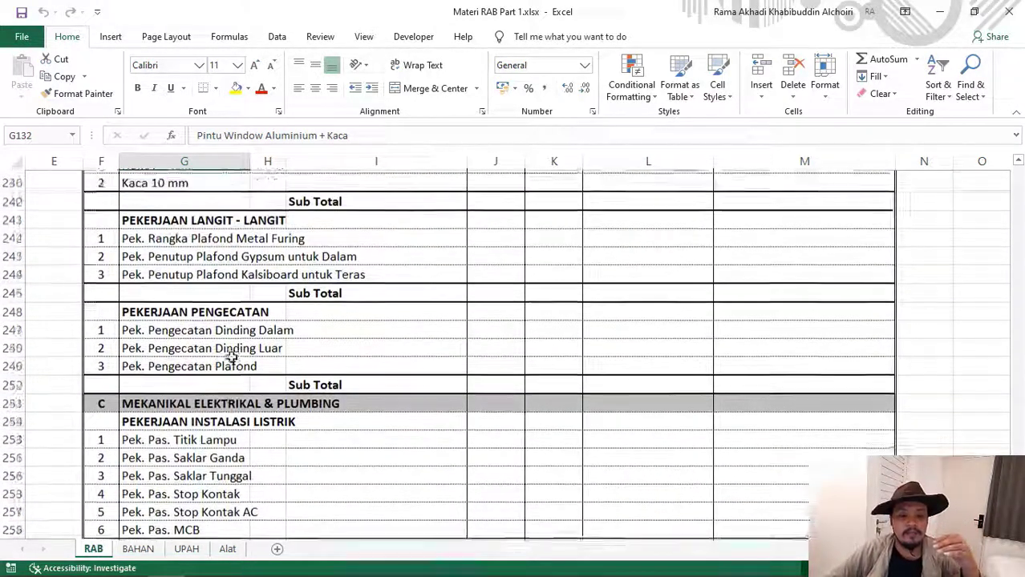
left_click(152, 552)
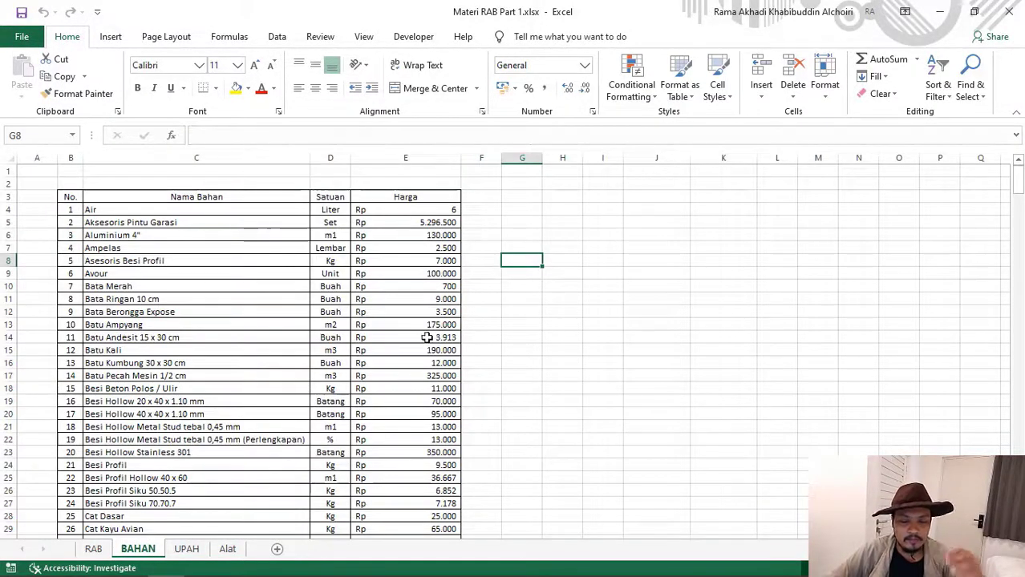
scroll(505, 345, "up", 4)
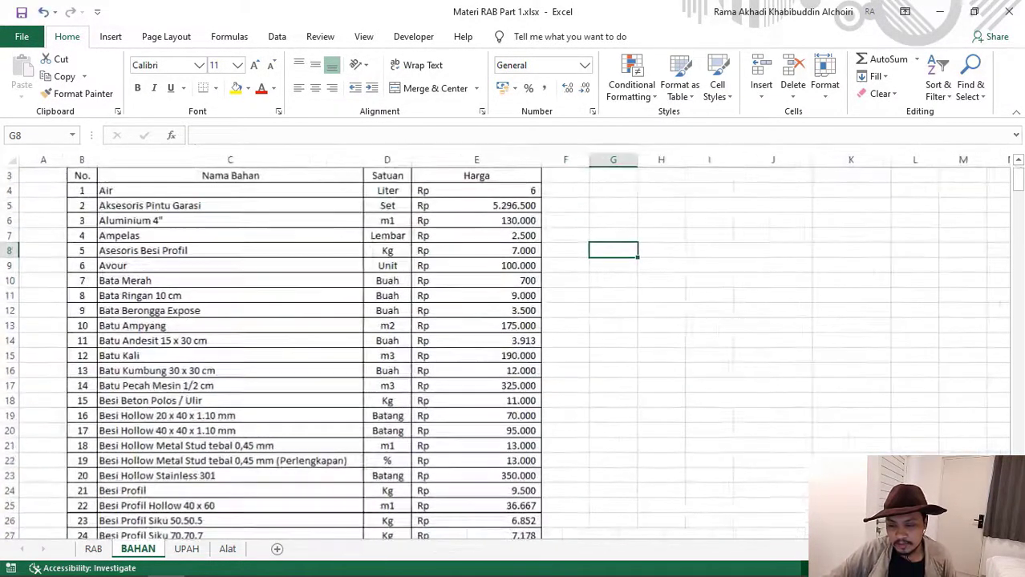
scroll(216, 349, "up", 2)
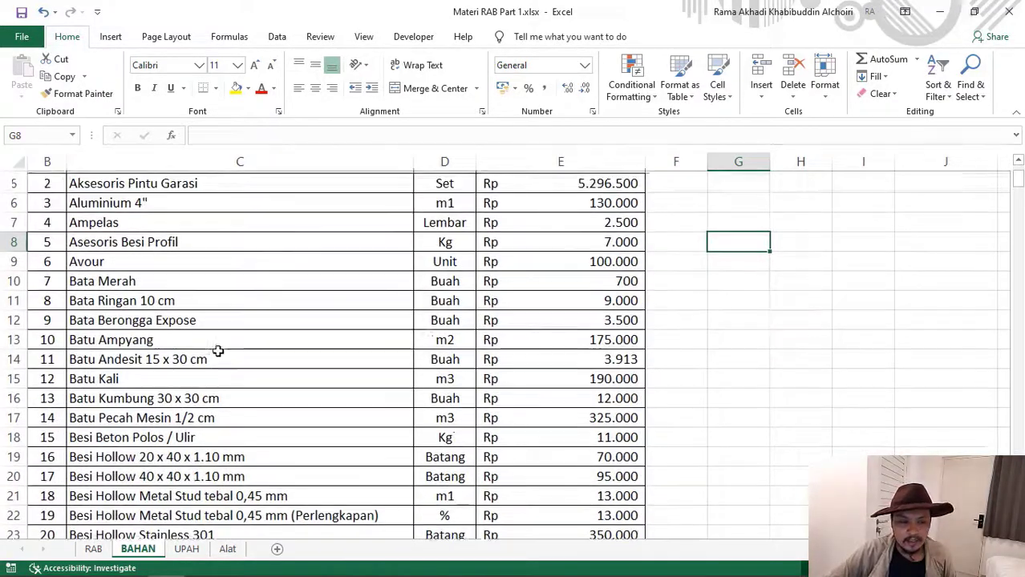
scroll(217, 349, "down", 2)
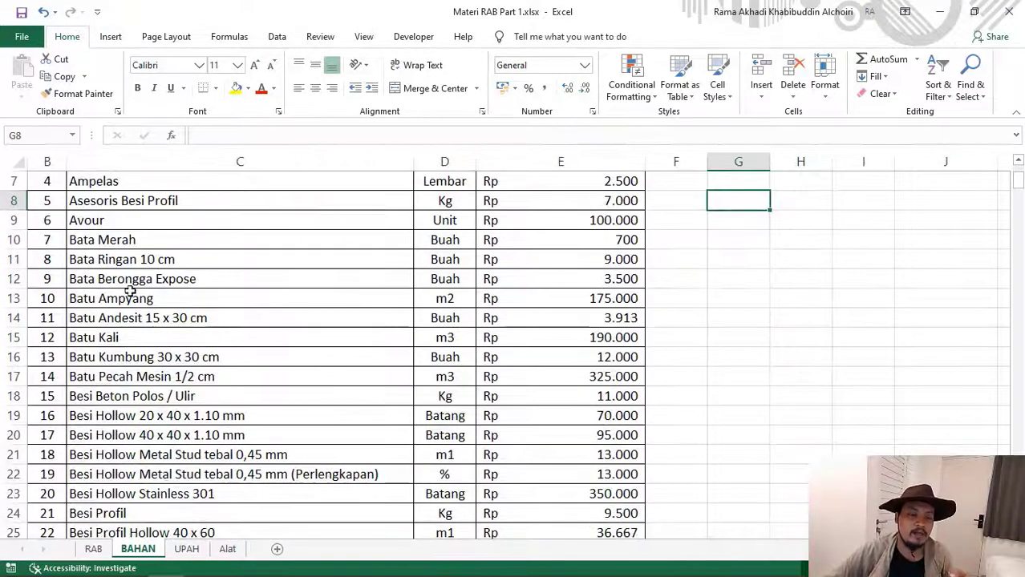
scroll(116, 288, "up", 2)
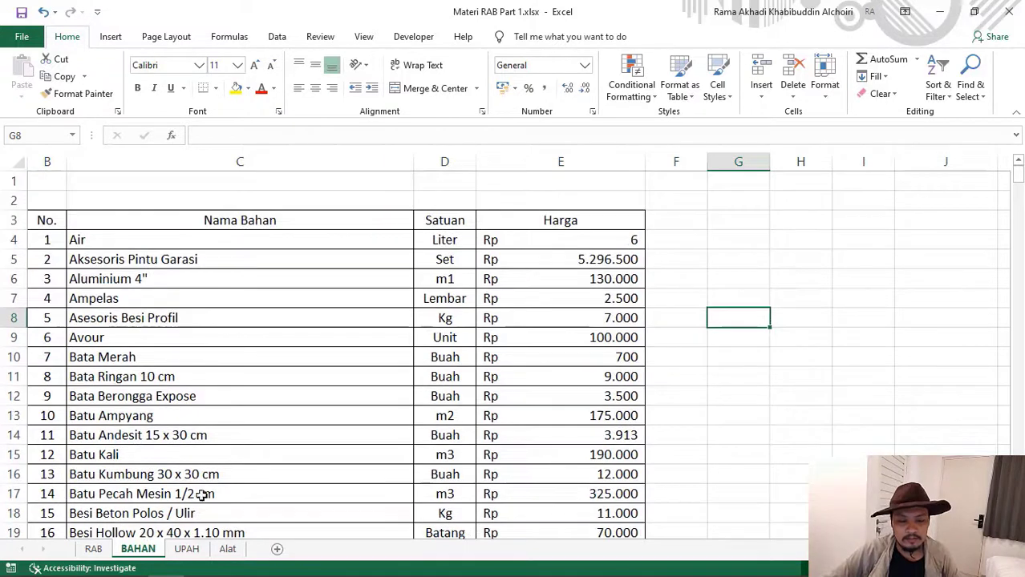
left_click(186, 550)
left_click(226, 553)
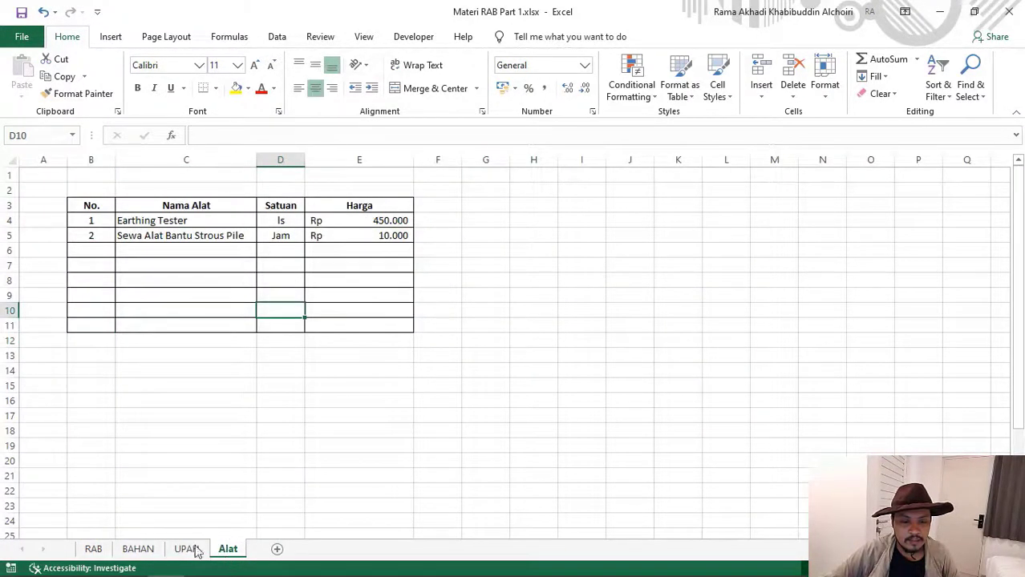
Step: Inspect entries further down the BAHAN price list, including Pasir Pasang, Pekerjaan Beton K300 and their Harga cells
left_click(138, 550)
scroll(160, 374, "down", 20)
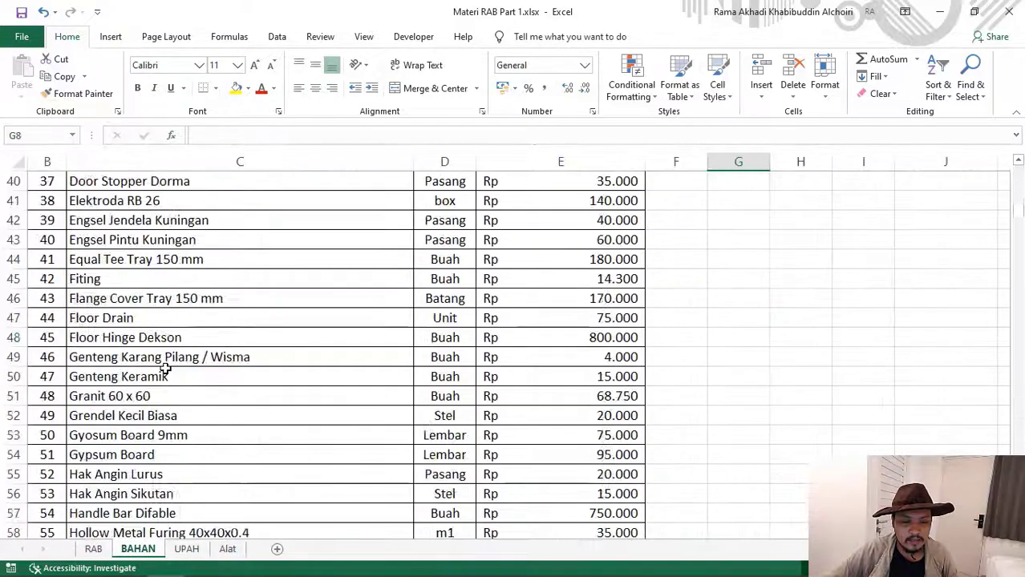
scroll(165, 350, "down", 6)
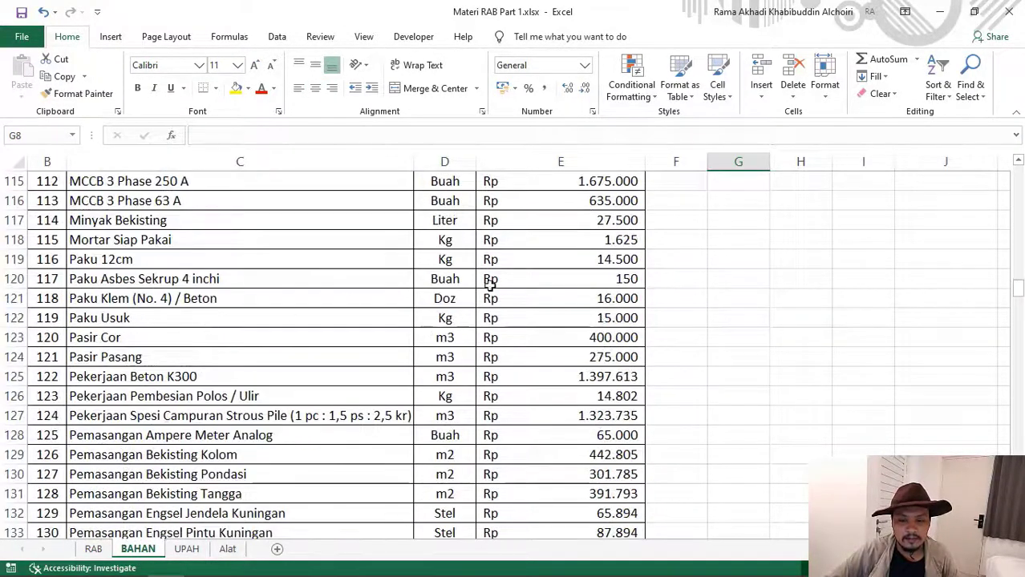
left_click(542, 320)
left_click(290, 355)
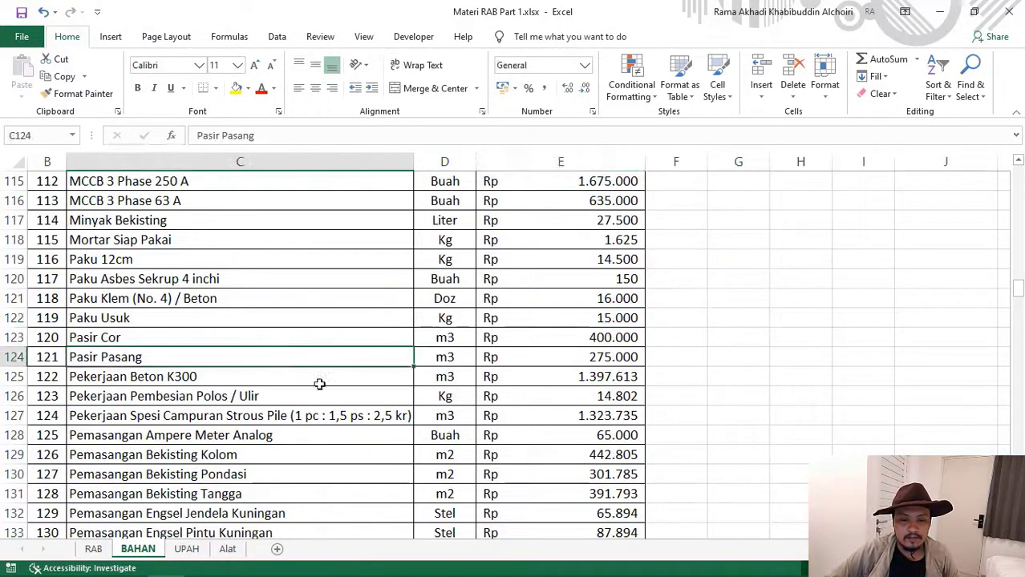
left_click(529, 378)
left_click(221, 382)
left_click(537, 353)
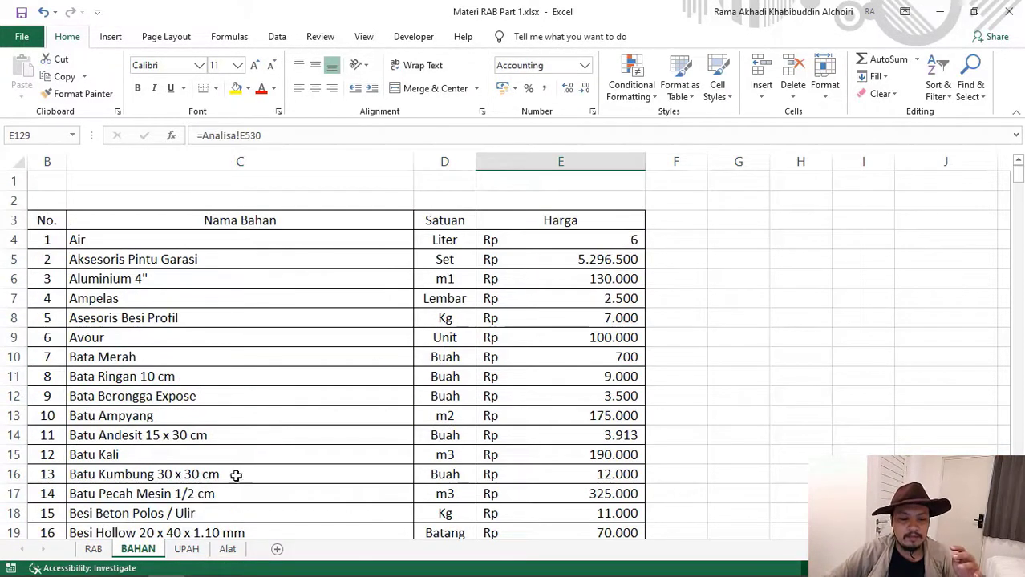
Step: Check the UPAH and Alat sheets once more and return to the RAB sheet
left_click(186, 549)
left_click(225, 552)
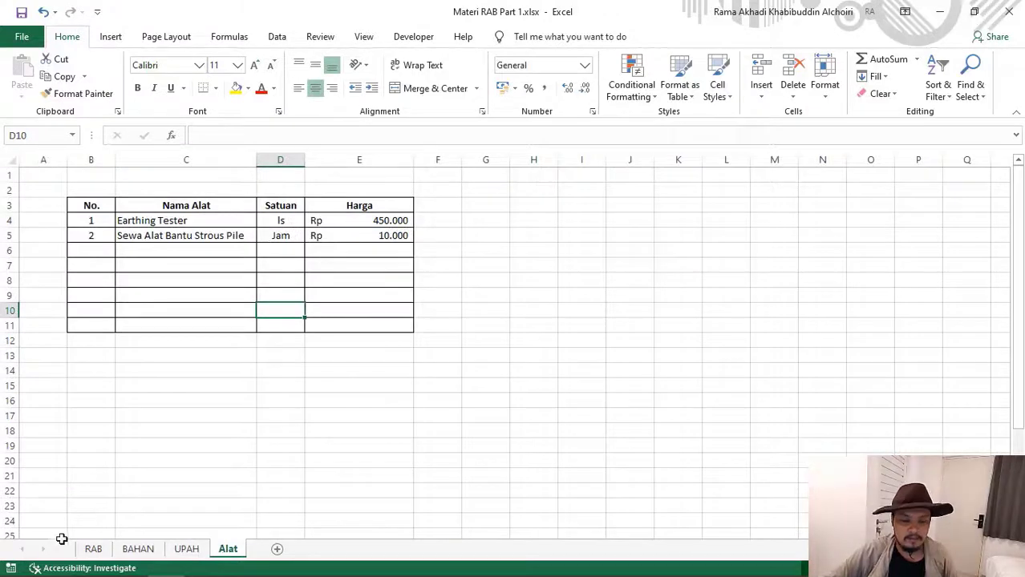
left_click(94, 550)
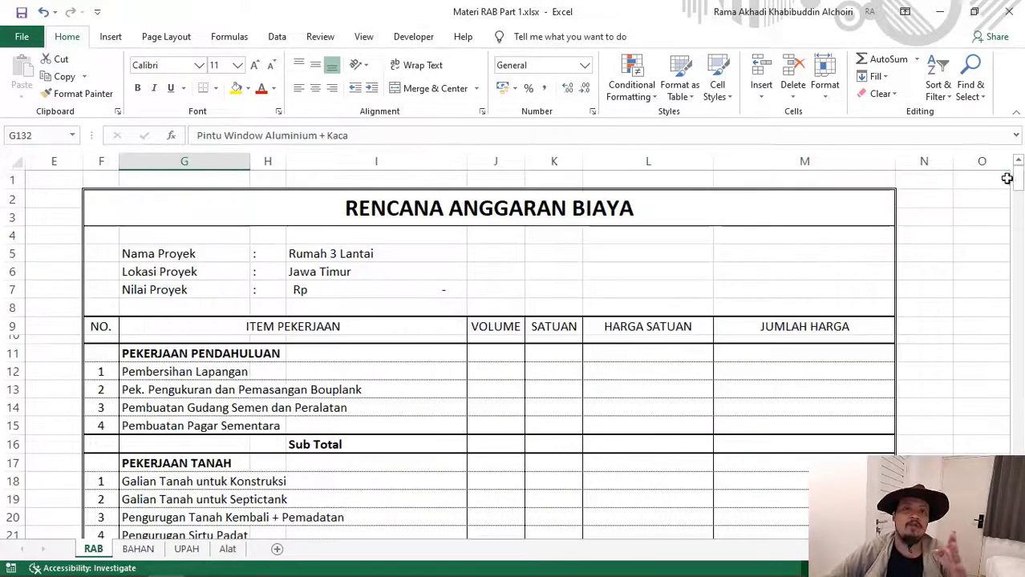